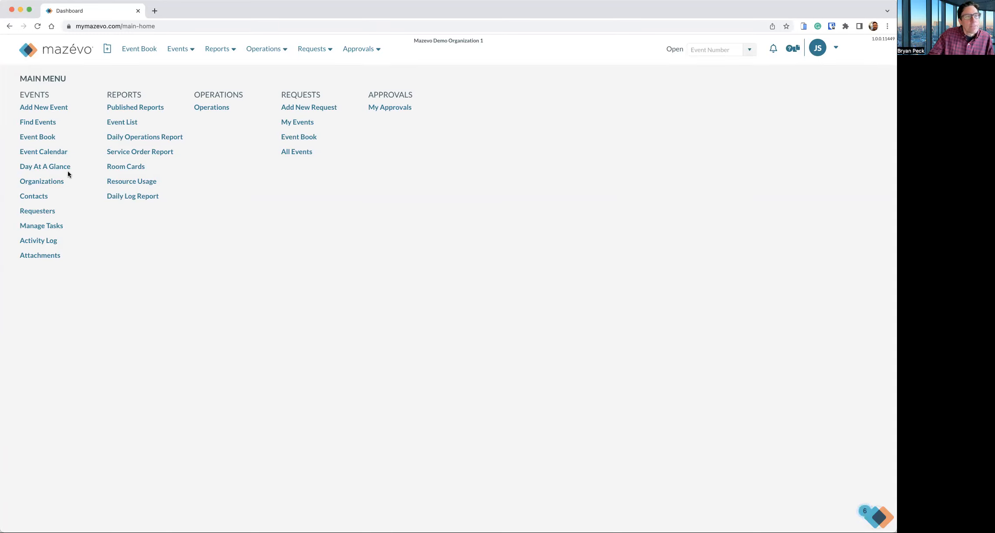
# - From the Event Book, add a booking in Conference 1 on Tue Feb 7, 2023 from 2:00 PM to 4:00 PM
pyautogui.click(33, 141)
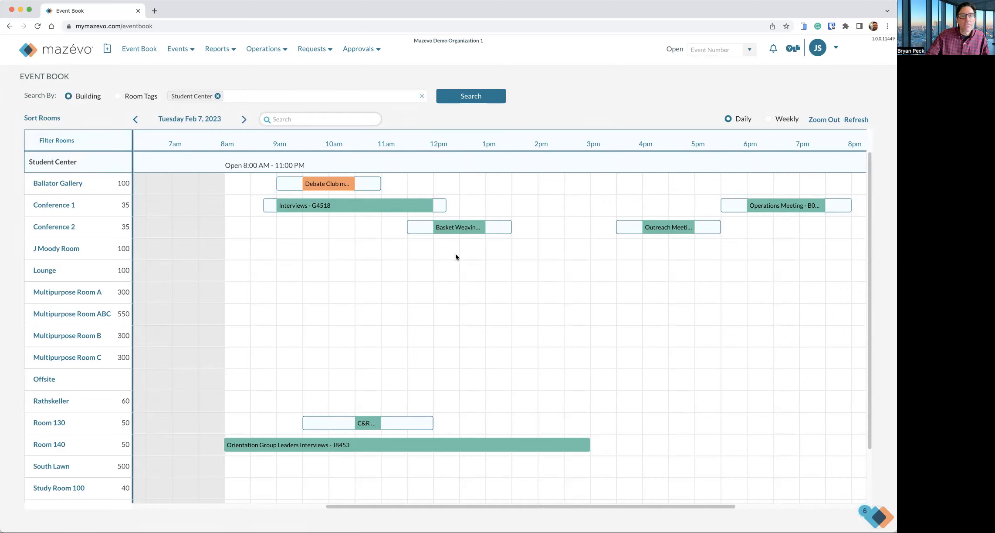
pyautogui.moveTo(460, 228)
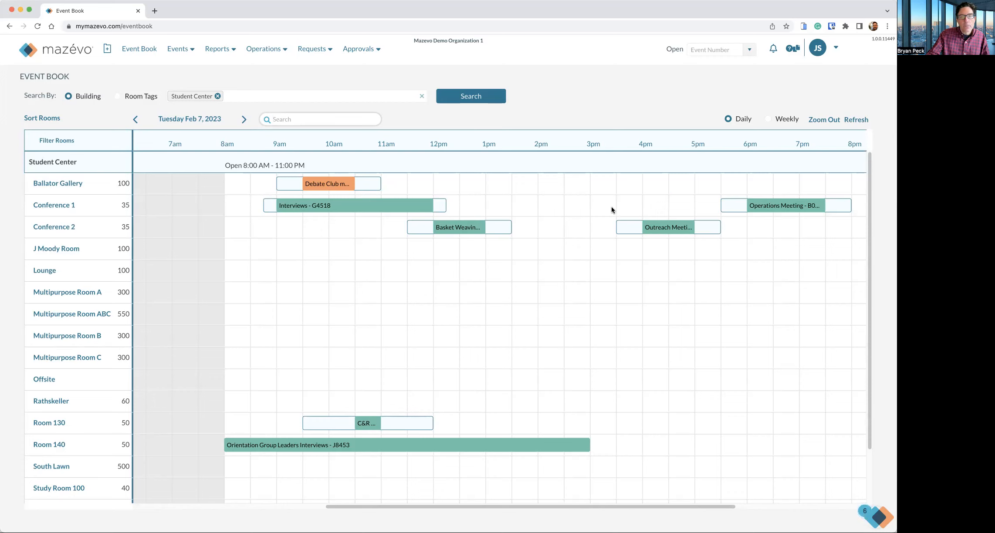
pyautogui.click(546, 209)
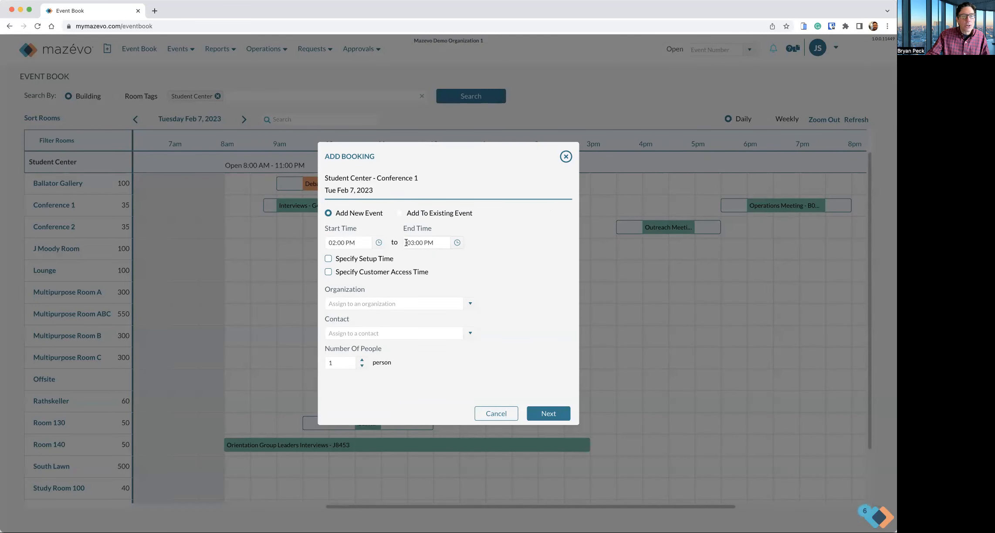
pyautogui.write('400')
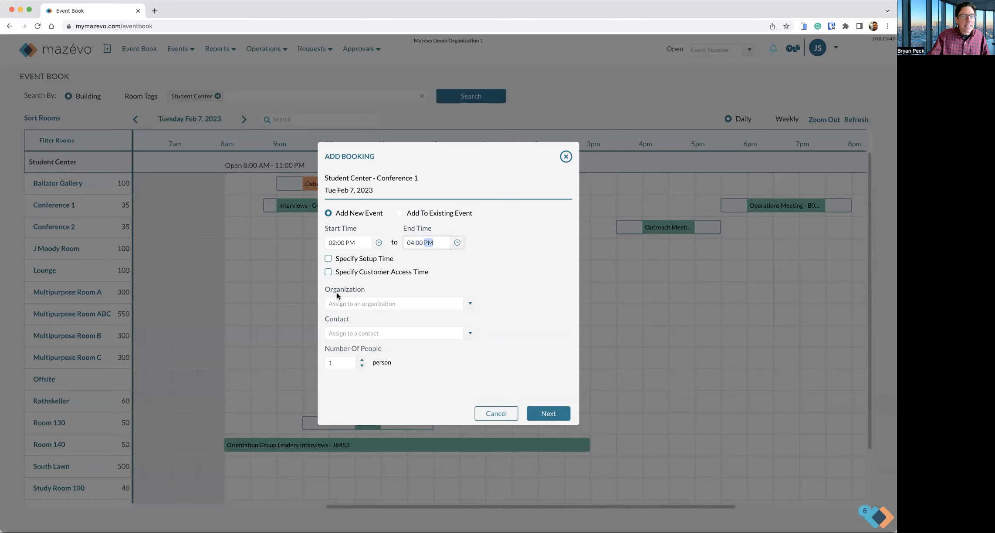
# - Assign the booking to Music Department with its suggested admin contact and set the number of people to 8
pyautogui.click(427, 305)
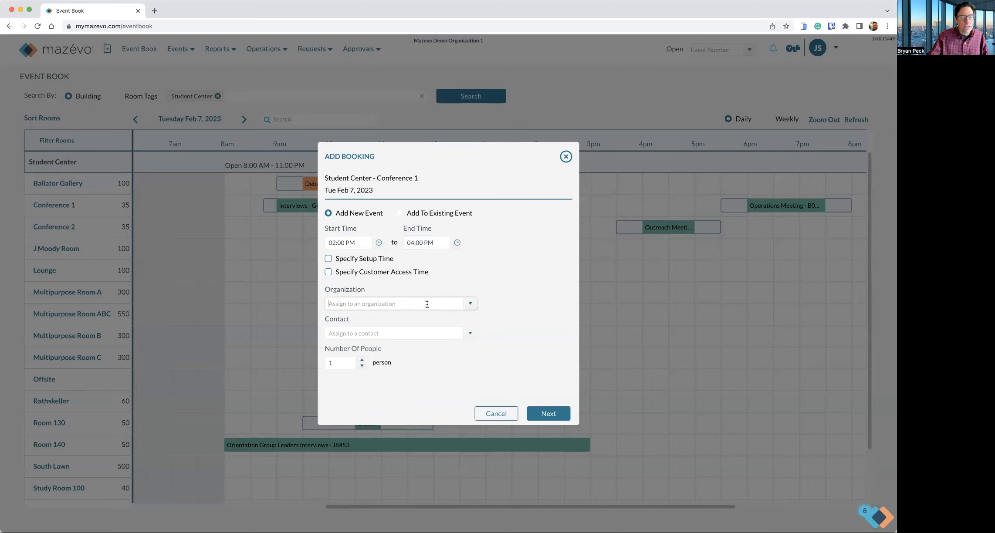
pyautogui.write('mus')
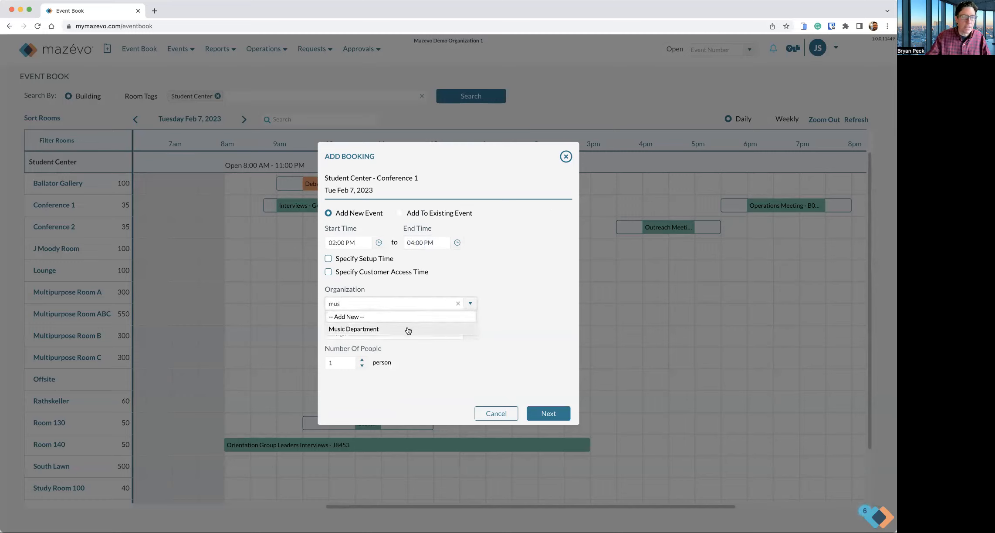
pyautogui.click(408, 330)
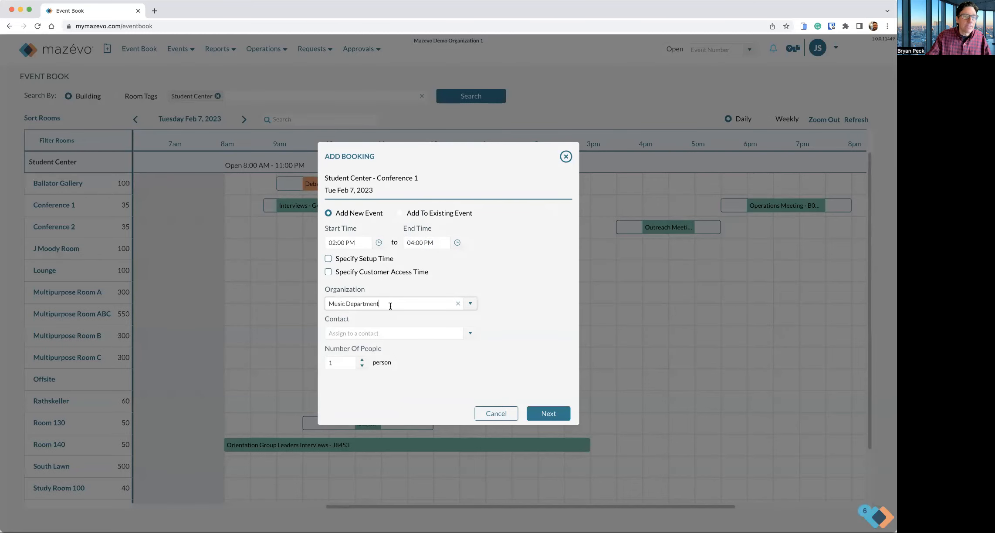
pyautogui.click(470, 335)
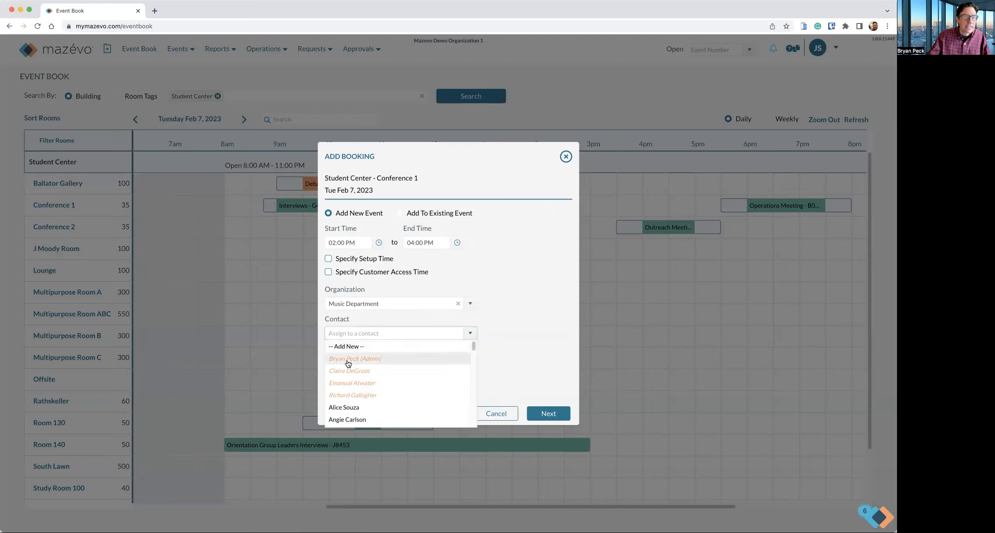
pyautogui.click(378, 361)
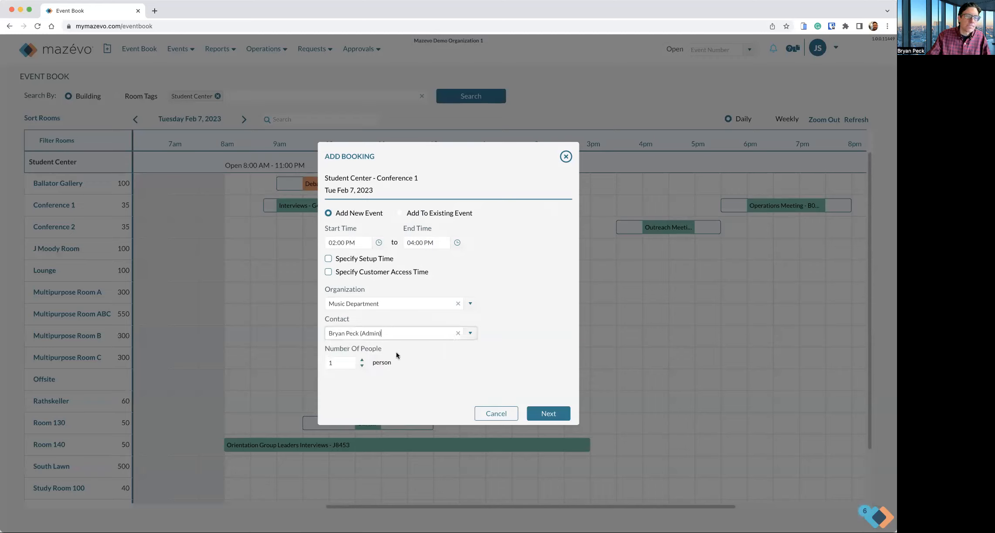
pyautogui.click(338, 364)
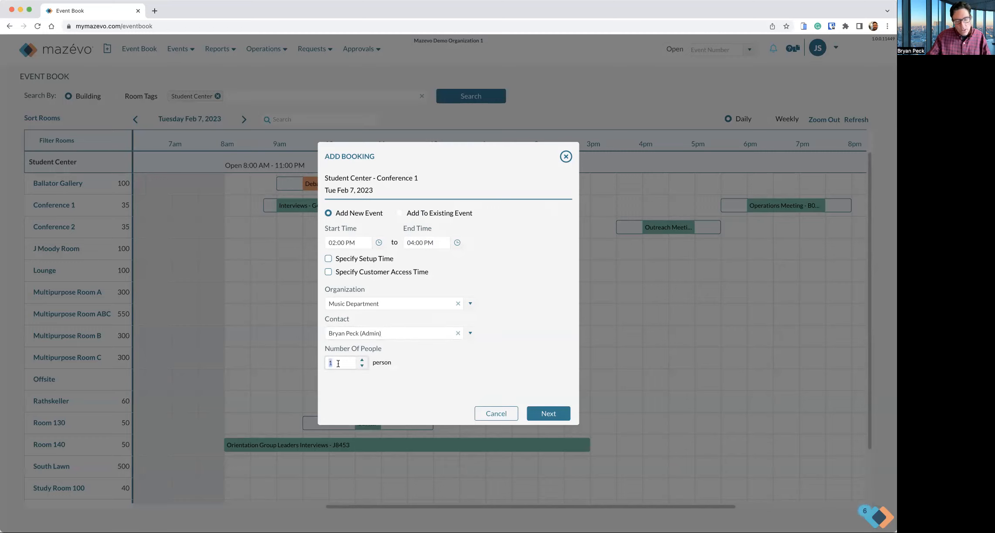
pyautogui.write('8')
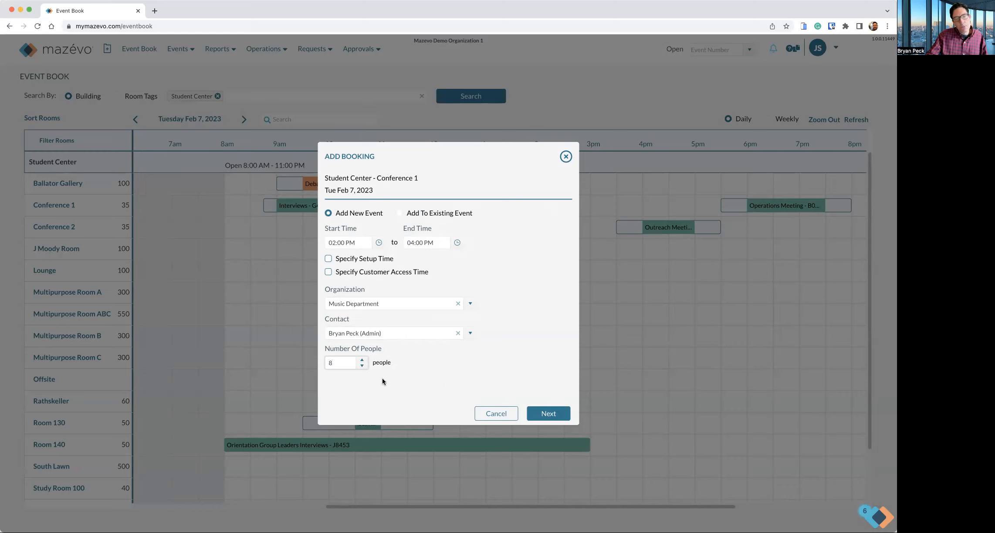
pyautogui.click(554, 416)
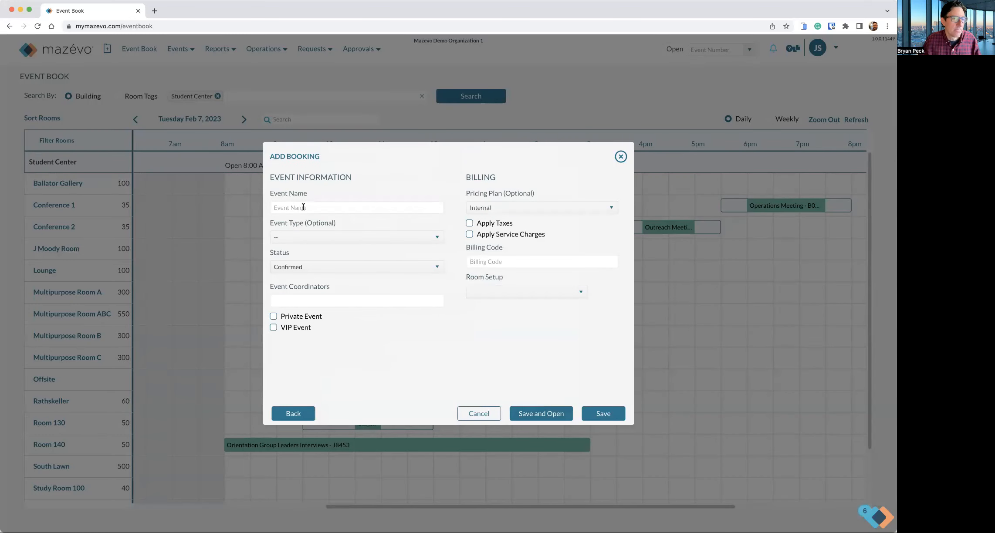
# - Name the event Music Department Meeting with event type Meeting, leave the room setup blank, and save the booking
pyautogui.write('Music')
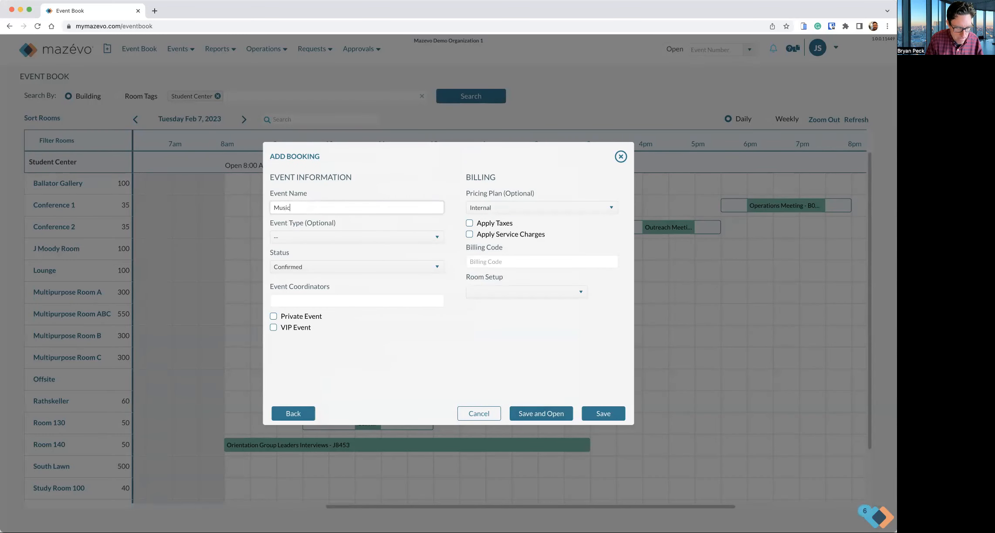
pyautogui.write(' Department Meeting')
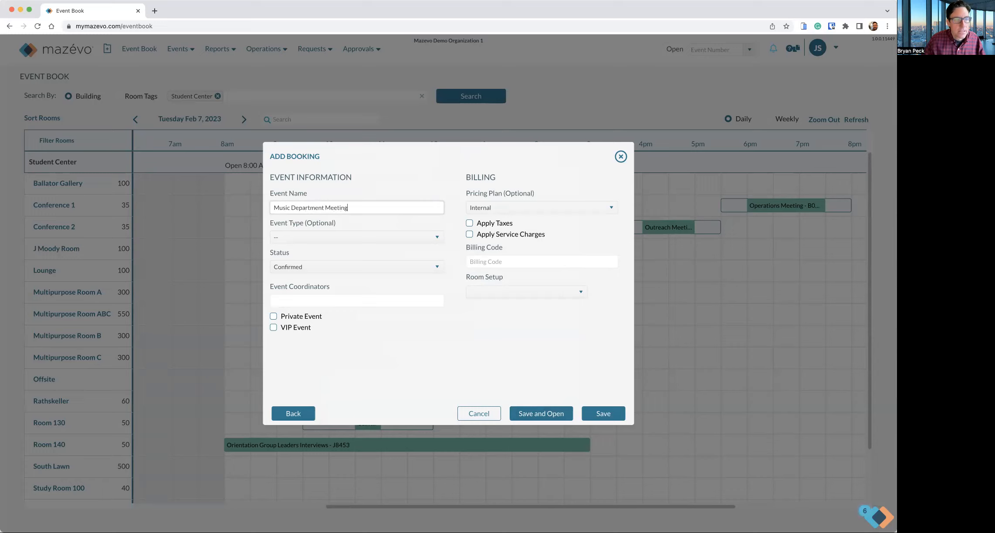
pyautogui.click(333, 240)
pyautogui.scroll(-3, 339, 293)
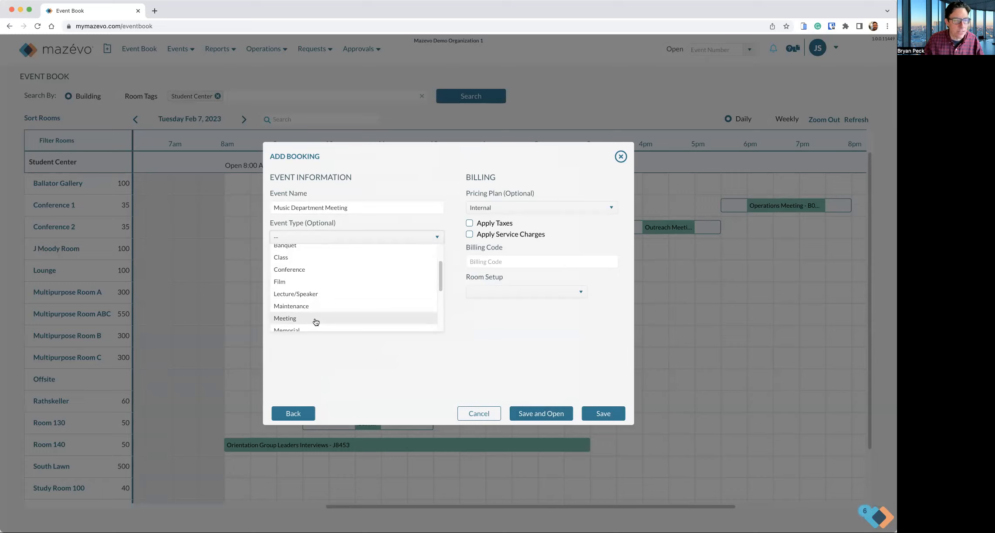
pyautogui.click(316, 320)
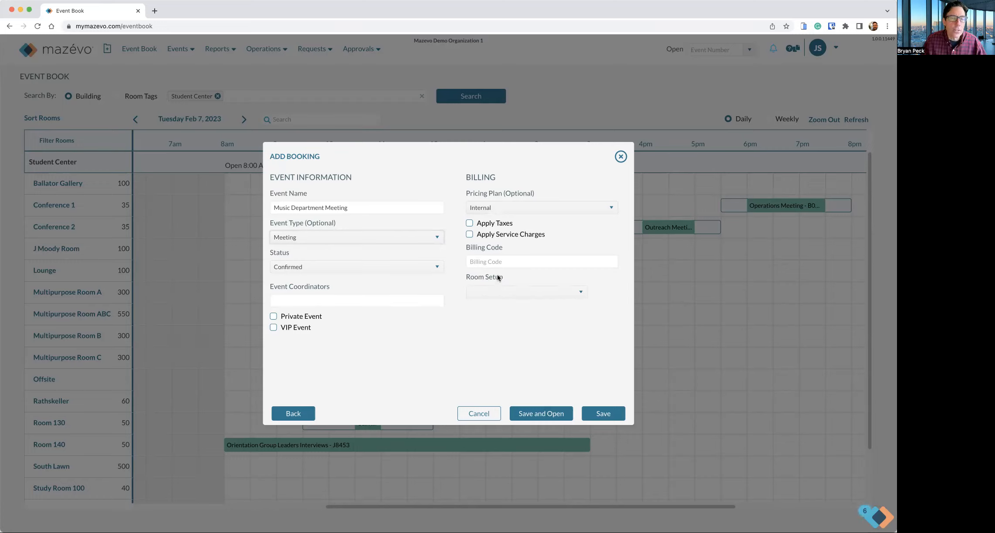
pyautogui.click(503, 295)
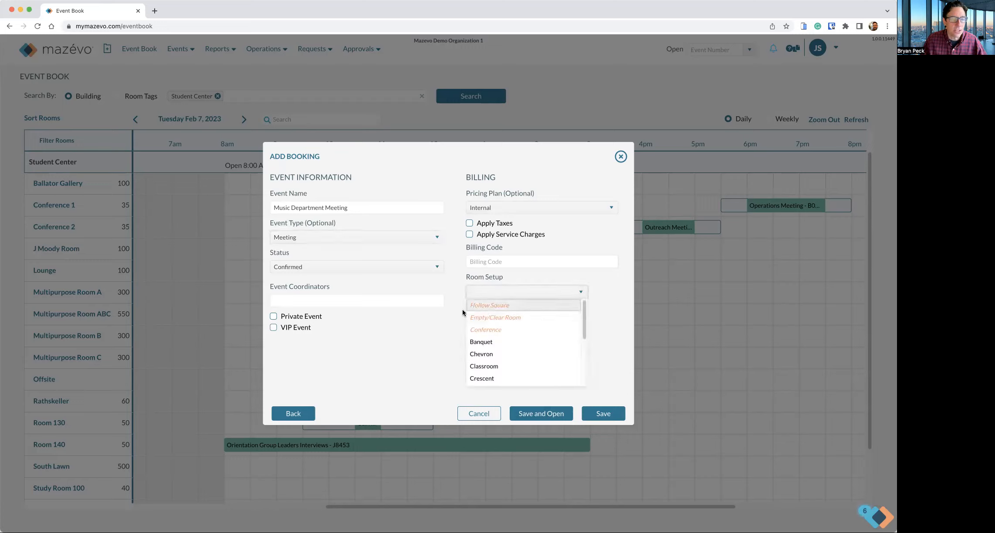
pyautogui.click(448, 324)
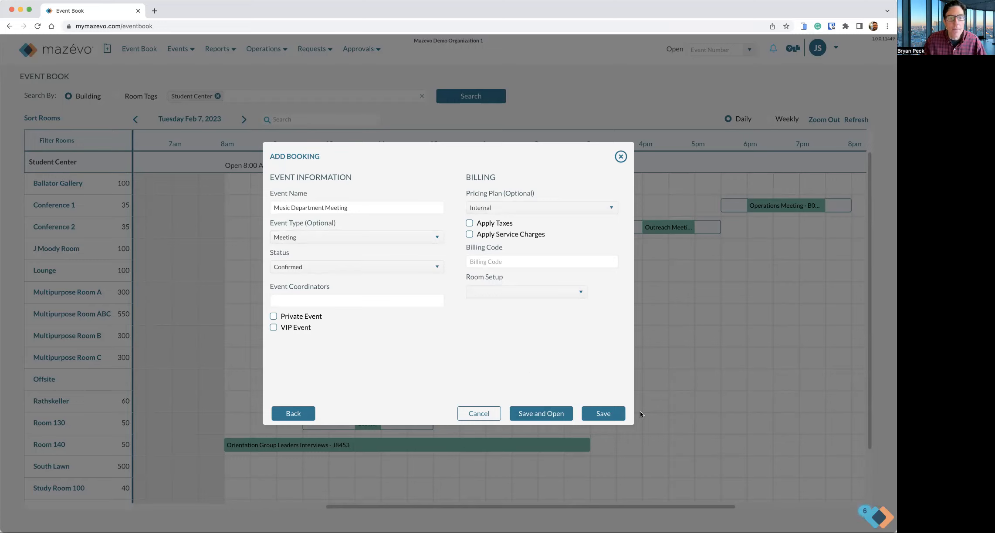
pyautogui.click(604, 413)
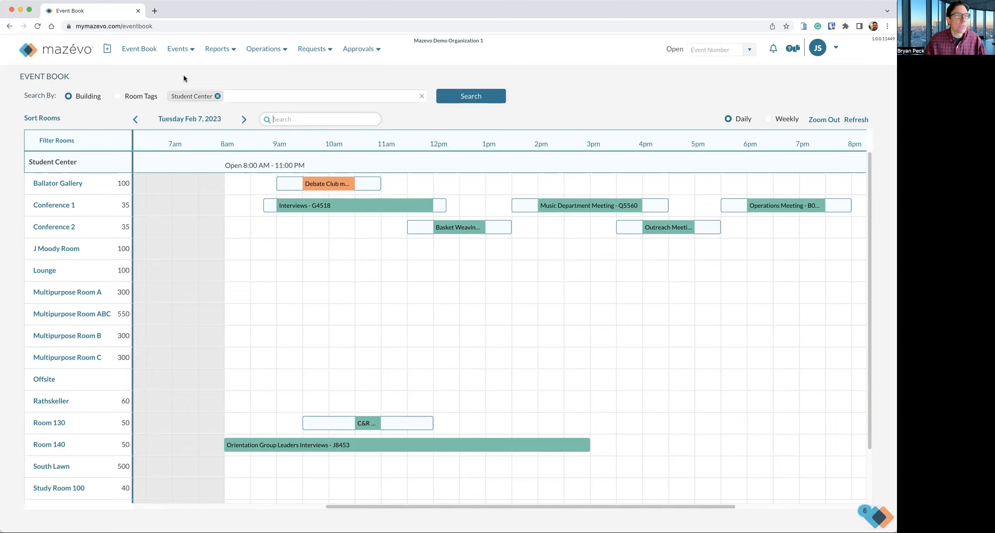
# - Start a new event for the Admissions organization with its second suggested contact and 10 people
pyautogui.click(188, 51)
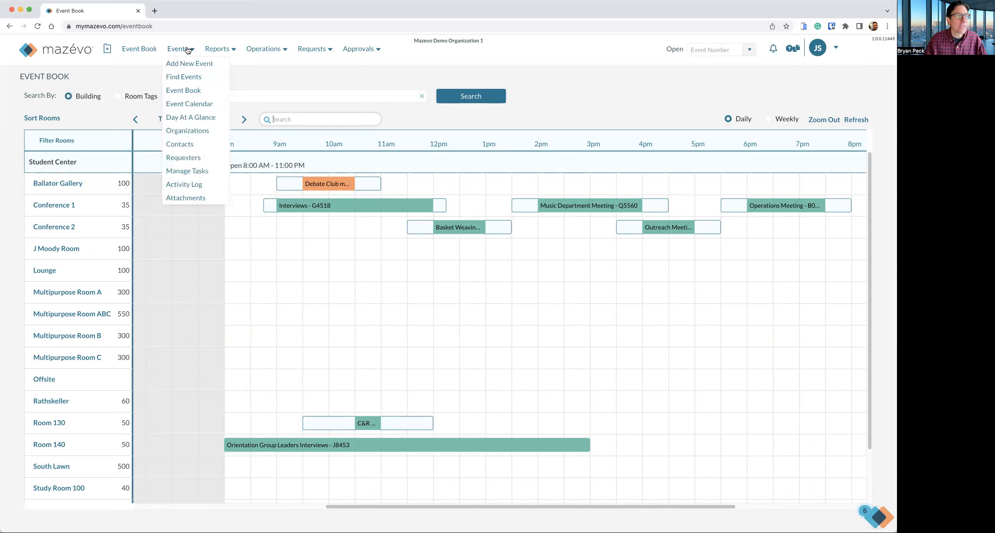
pyautogui.click(210, 65)
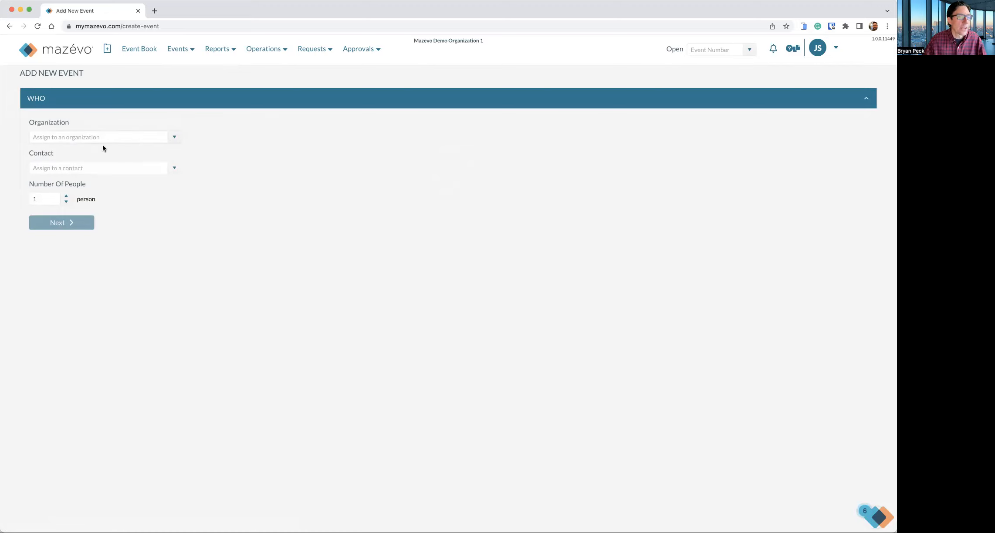
pyautogui.click(175, 138)
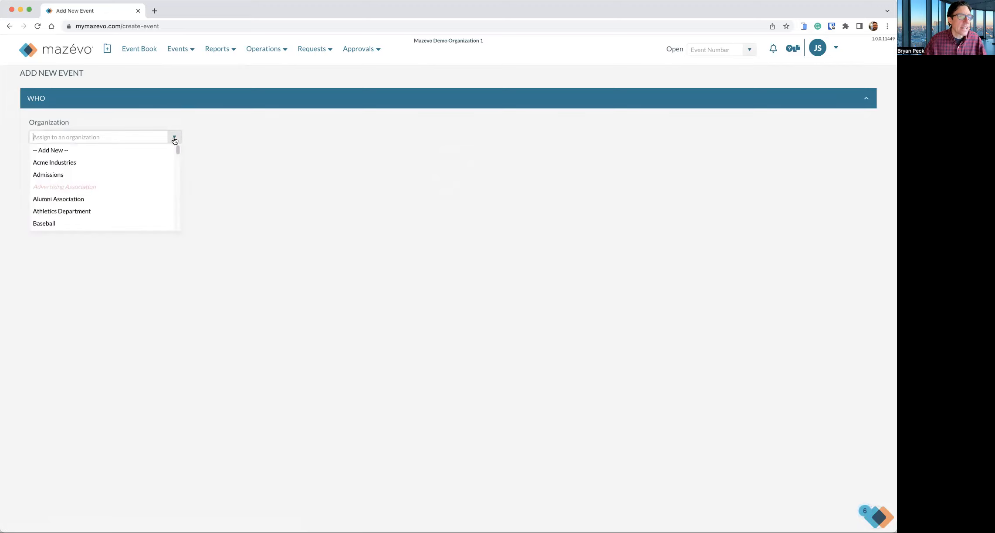
pyautogui.click(65, 176)
pyautogui.click(74, 167)
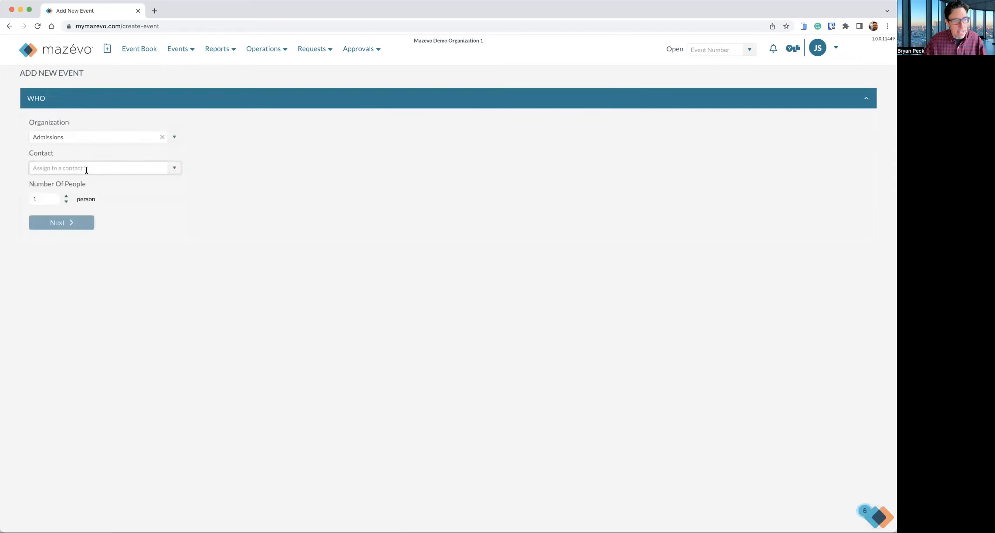
pyautogui.click(174, 170)
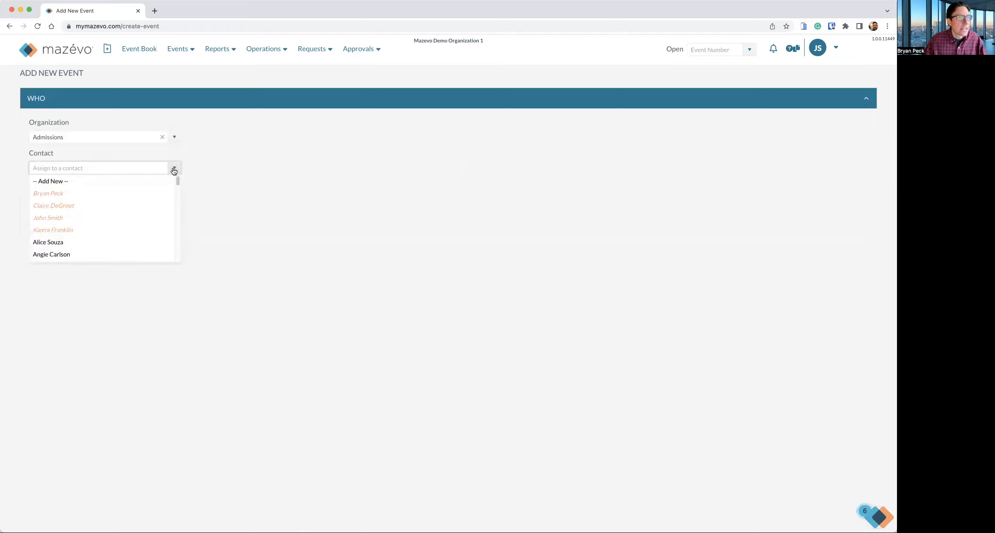
pyautogui.click(93, 210)
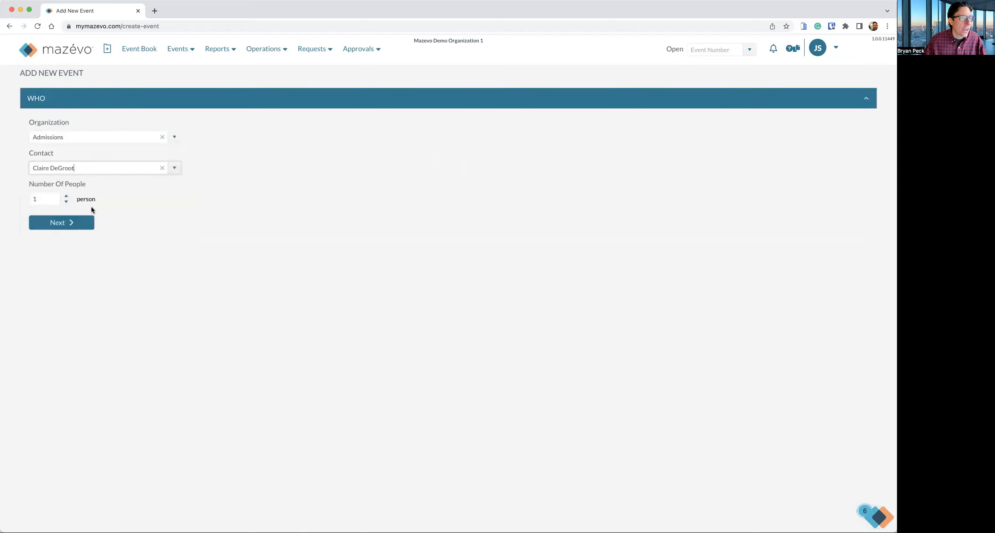
pyautogui.click(46, 199)
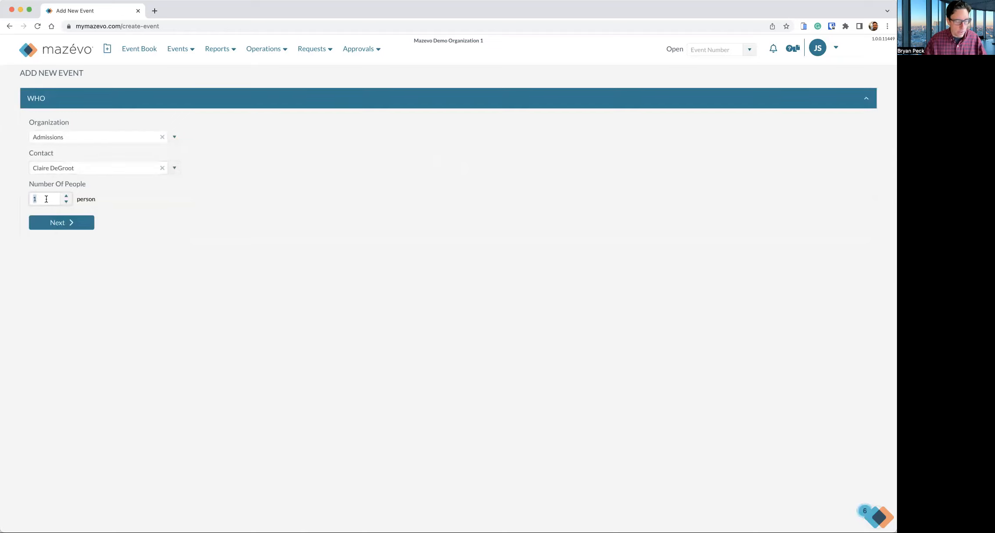
pyautogui.write('10')
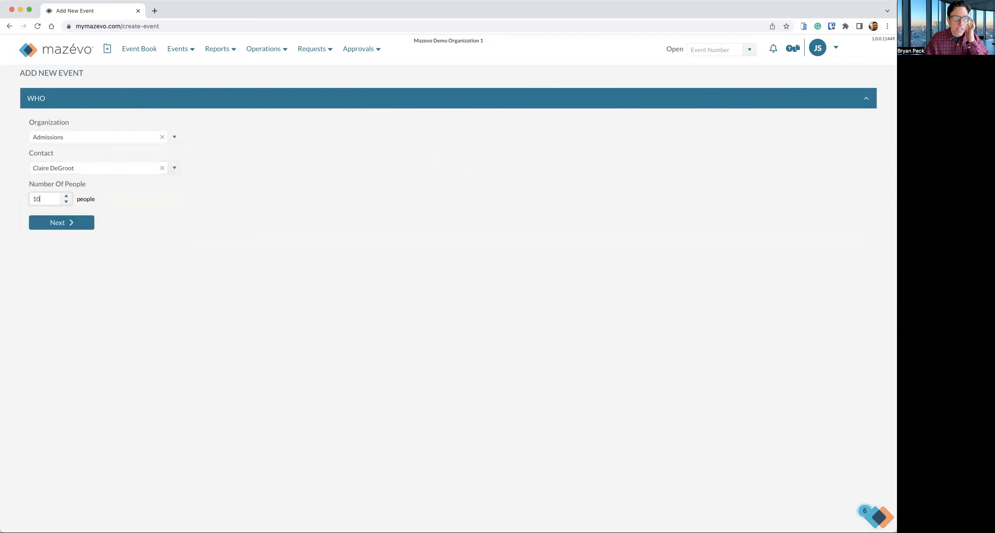
pyautogui.click(63, 223)
# - Set the new event's time from 9:00 AM to 10:30 AM
pyautogui.click(40, 158)
pyautogui.write('09:')
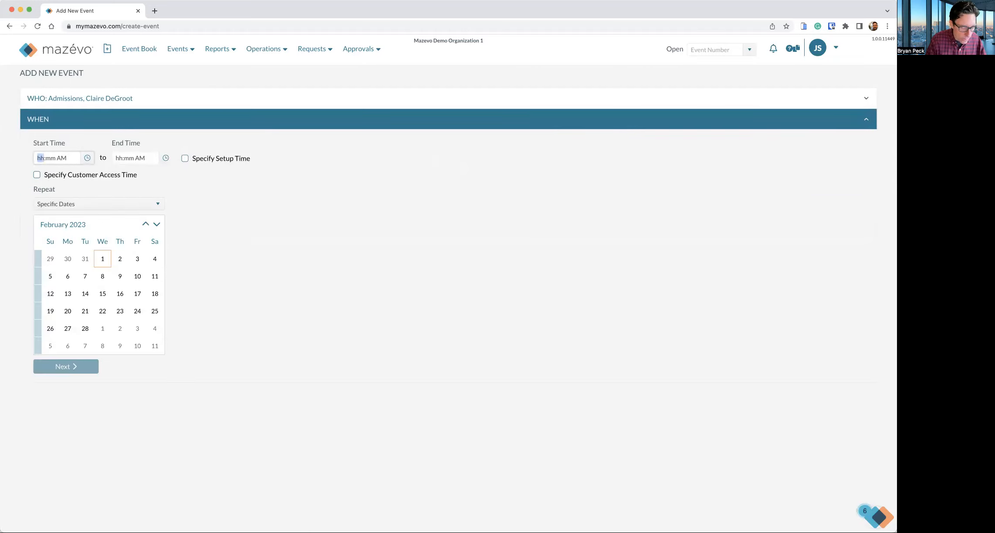
pyautogui.write('00 AM')
pyautogui.press('Tab')
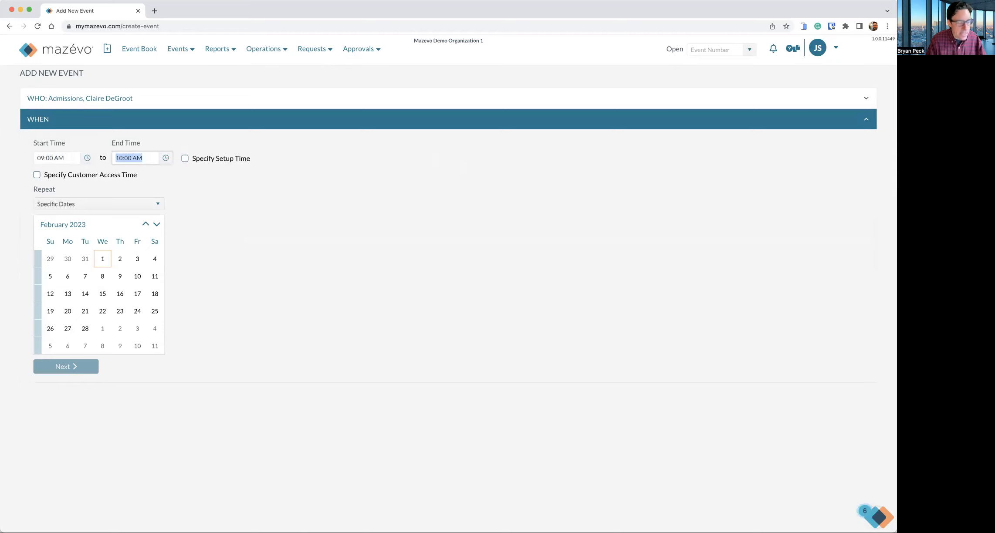
pyautogui.write('1')
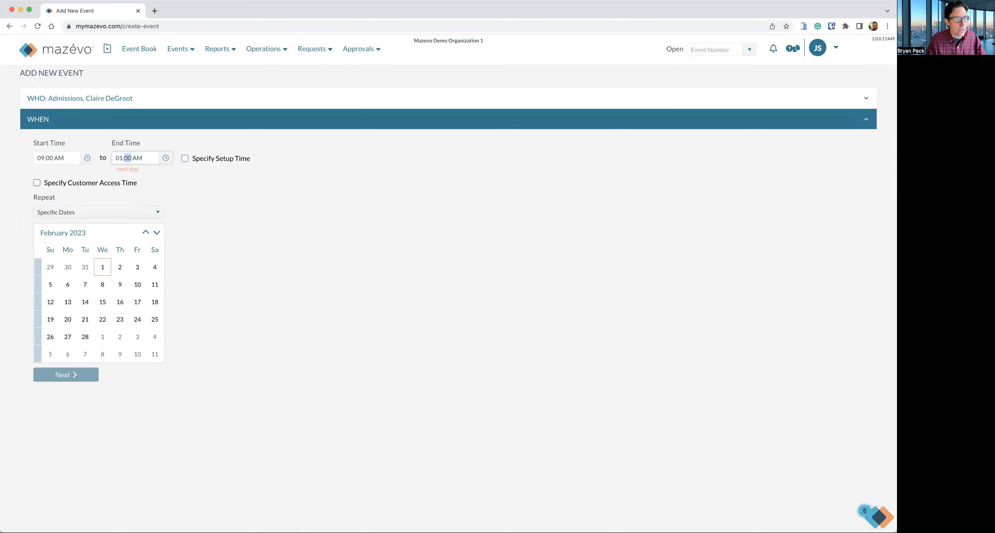
pyautogui.write('0:30')
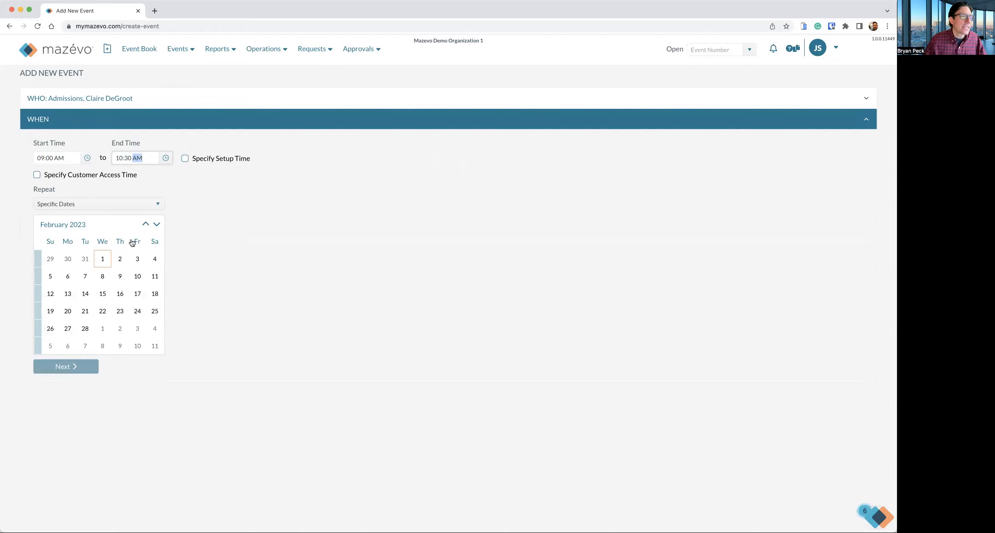
# - Keep the repeat option at Specific Dates and select the Fridays February 3, 10, 17 and 24, 2023
pyautogui.click(102, 205)
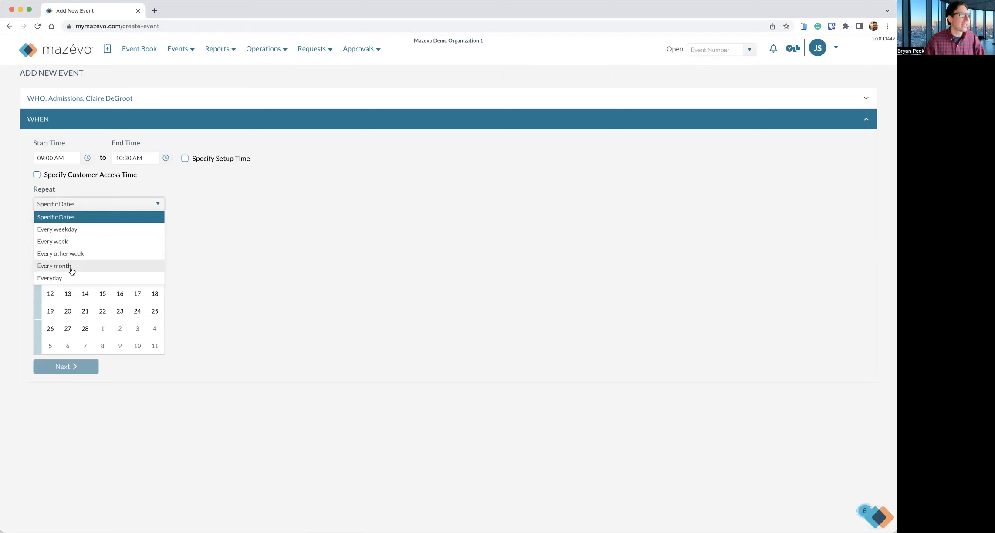
pyautogui.click(210, 248)
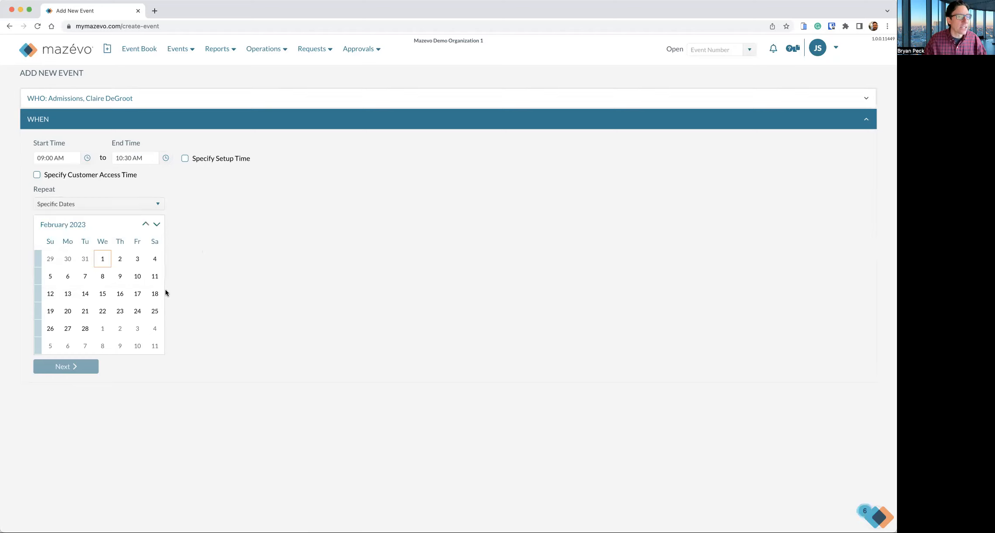
pyautogui.click(138, 260)
pyautogui.click(138, 277)
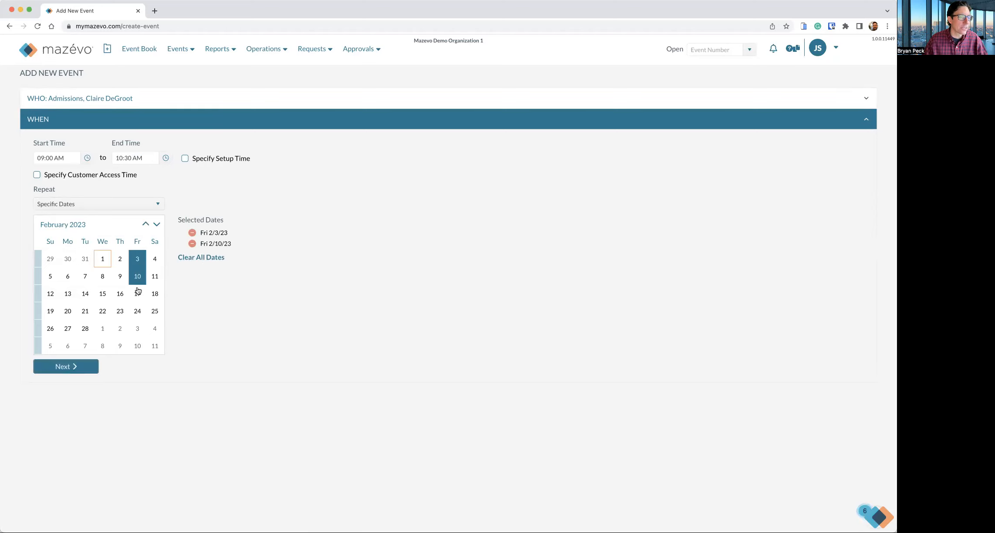
pyautogui.click(138, 294)
pyautogui.click(139, 313)
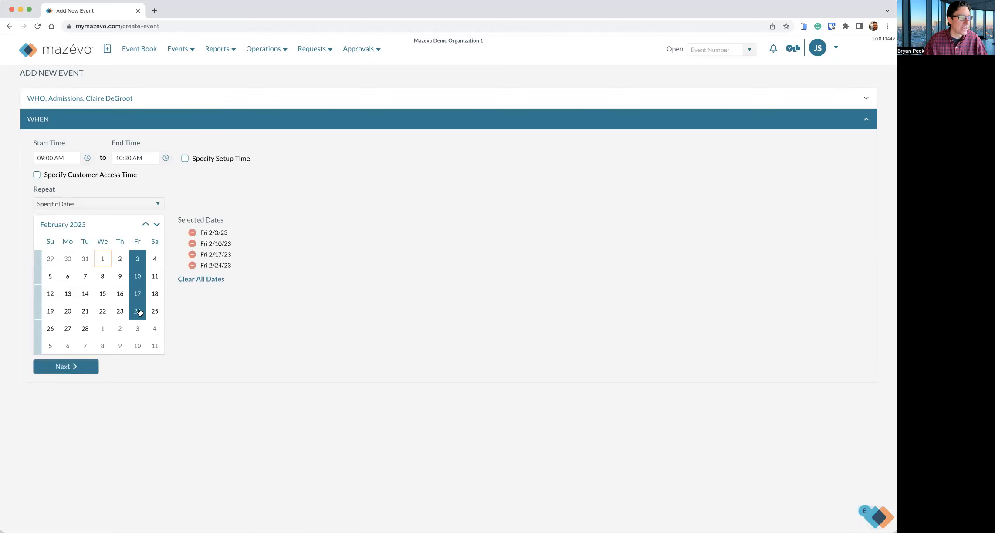
pyautogui.click(101, 331)
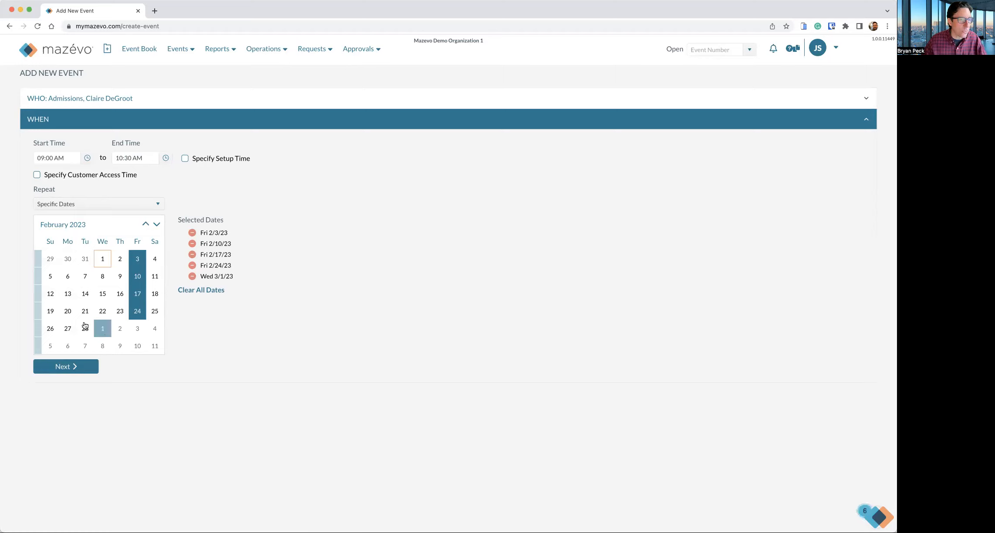
pyautogui.click(85, 327)
pyautogui.click(84, 326)
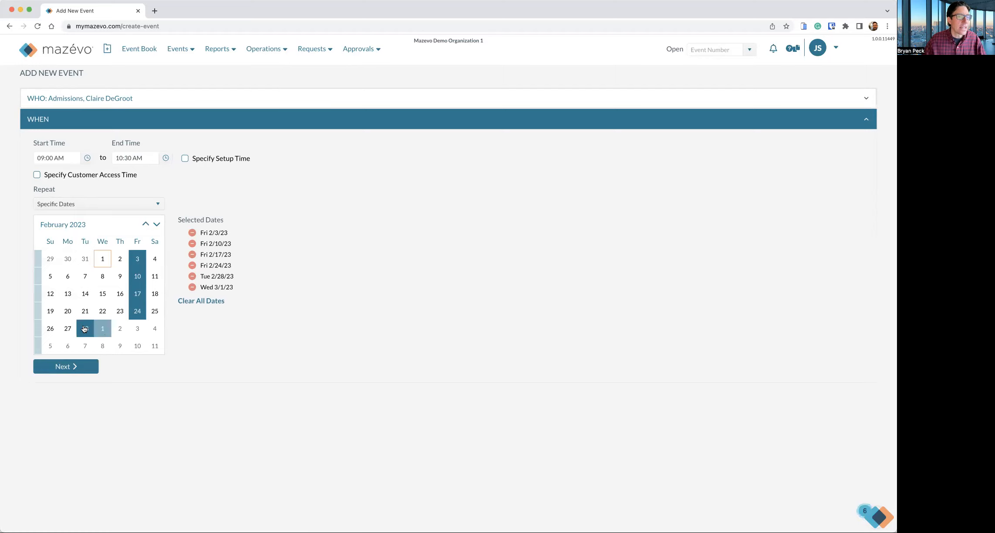
pyautogui.click(106, 329)
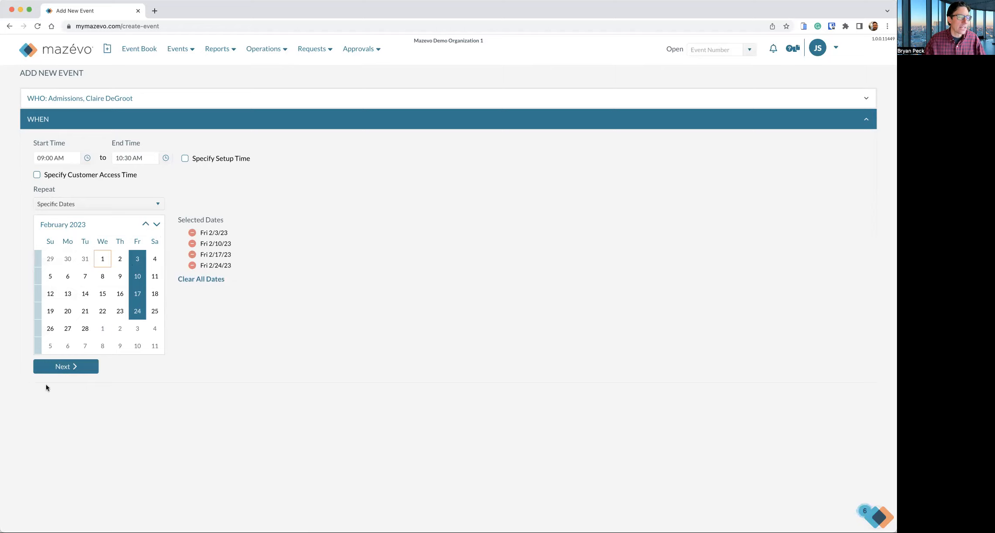
# - Continue to the room selection and choose Room 130 from the available Student Center rooms
pyautogui.click(76, 367)
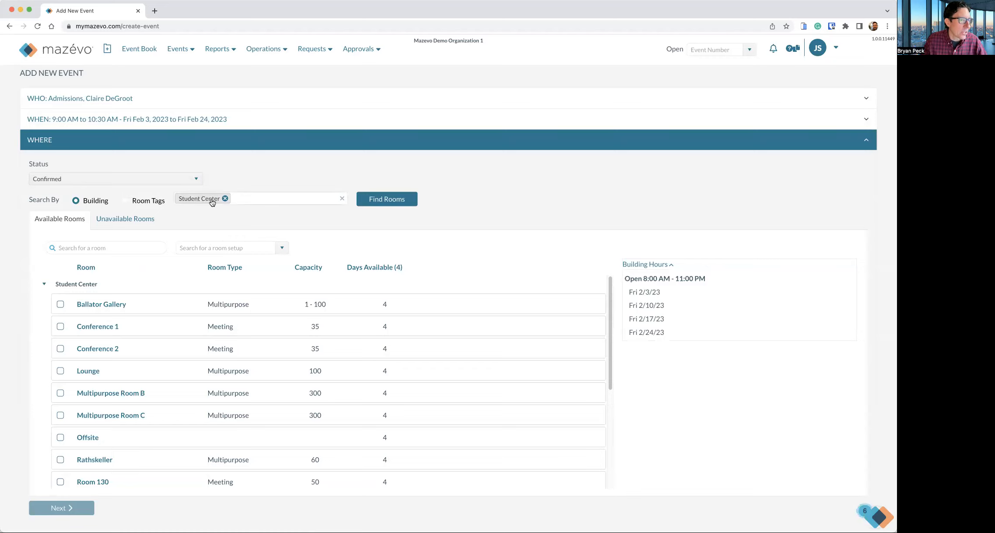
pyautogui.click(261, 199)
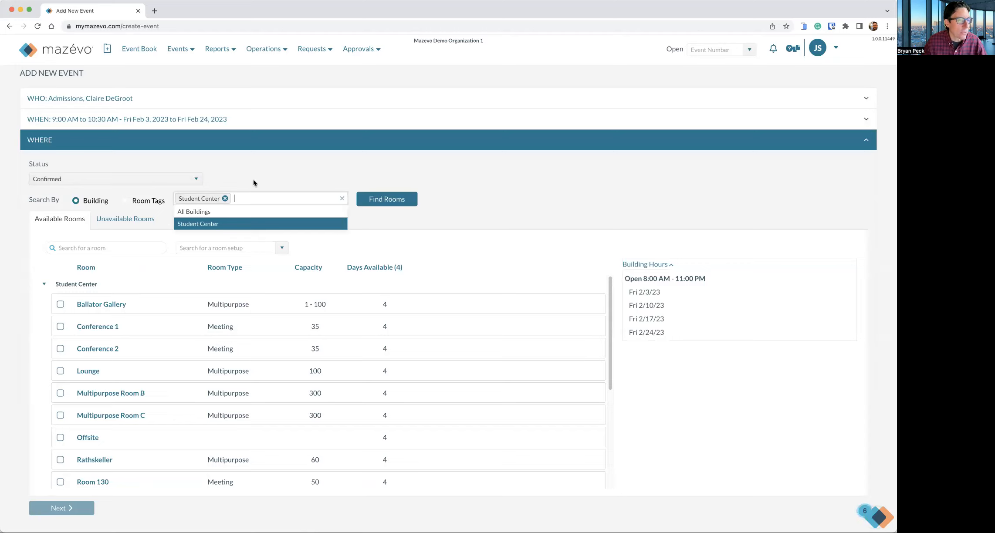
pyautogui.click(254, 183)
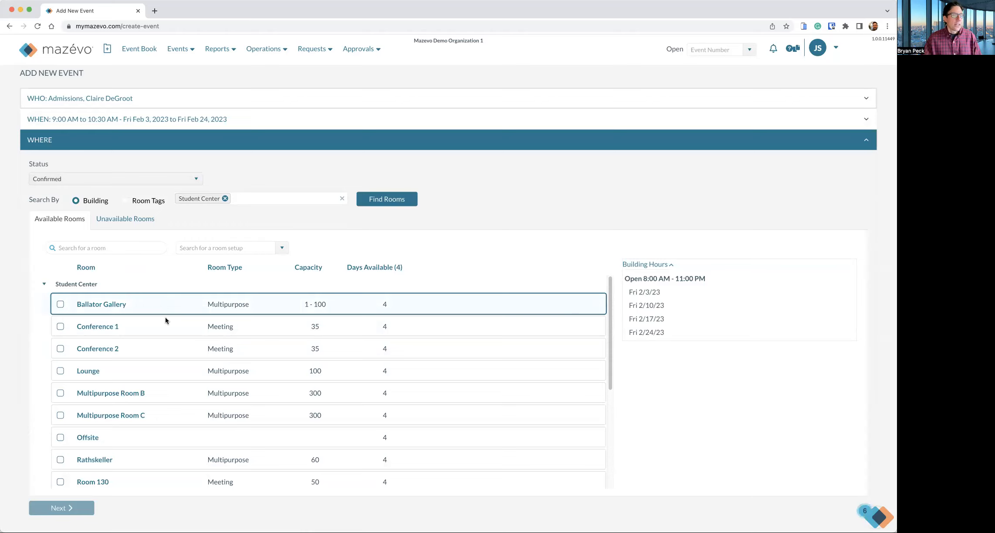
pyautogui.scroll(-2, 165, 318)
pyautogui.scroll(-8, 166, 321)
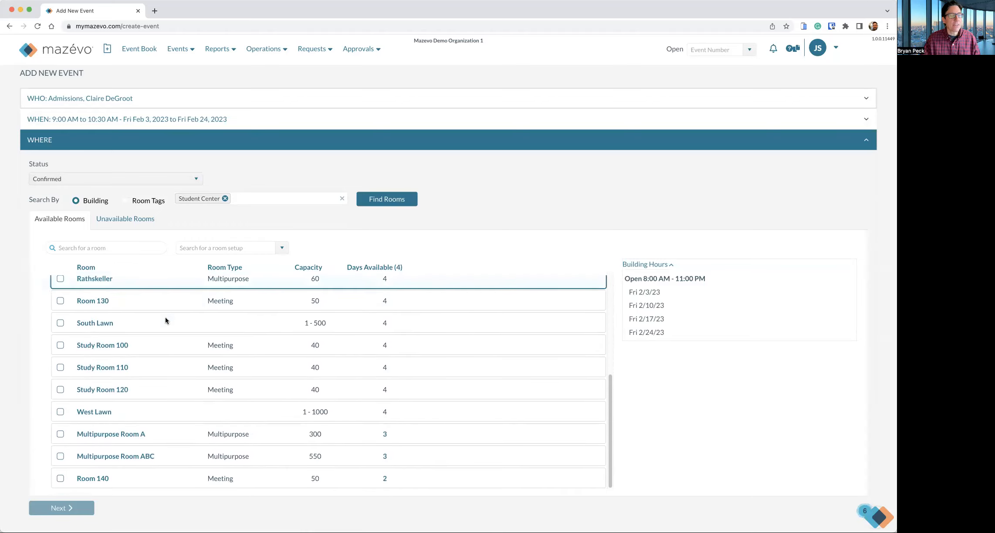
pyautogui.scroll(2, 165, 320)
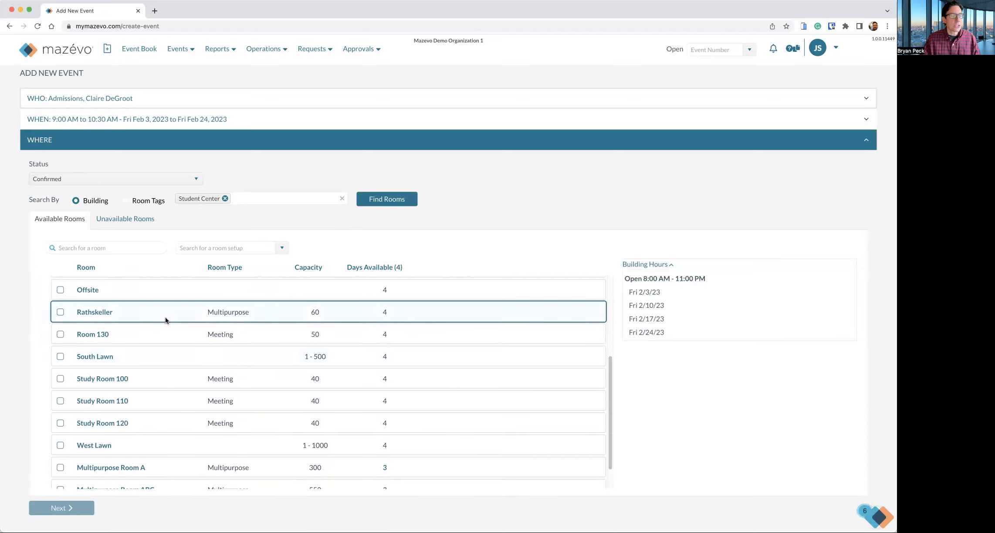
pyautogui.scroll(-1, 166, 320)
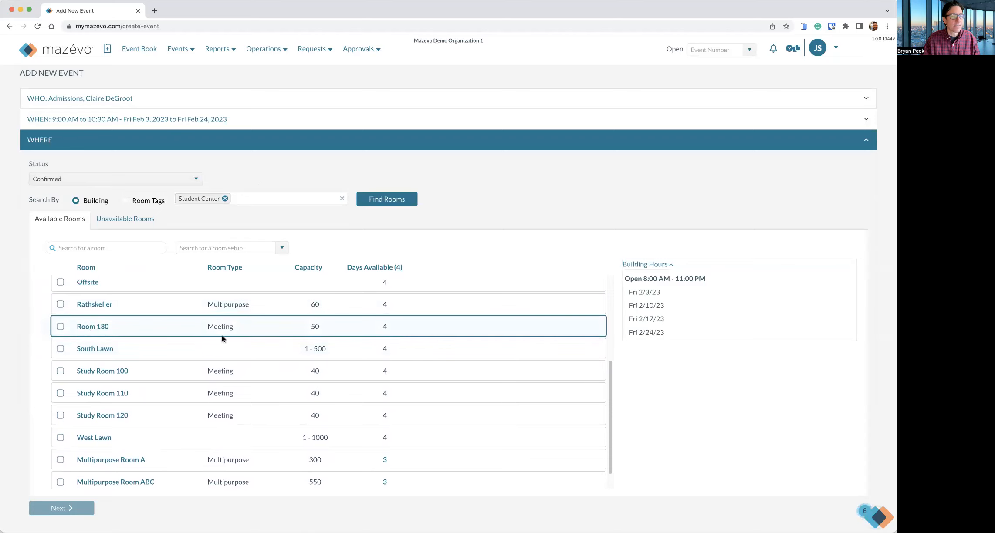
pyautogui.click(60, 326)
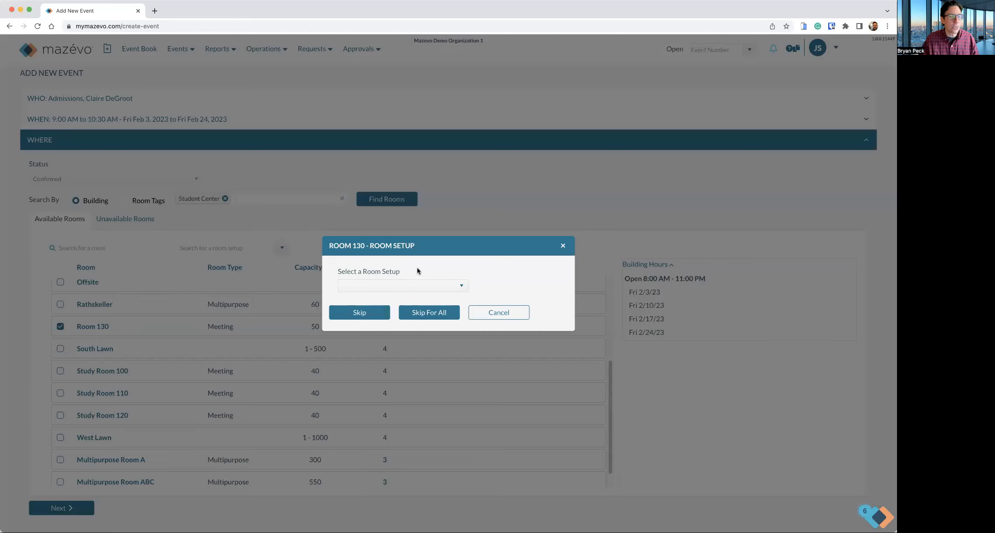
# - Give Room 130 a Classroom setup for 10 people without notes and continue to the event details
pyautogui.click(415, 285)
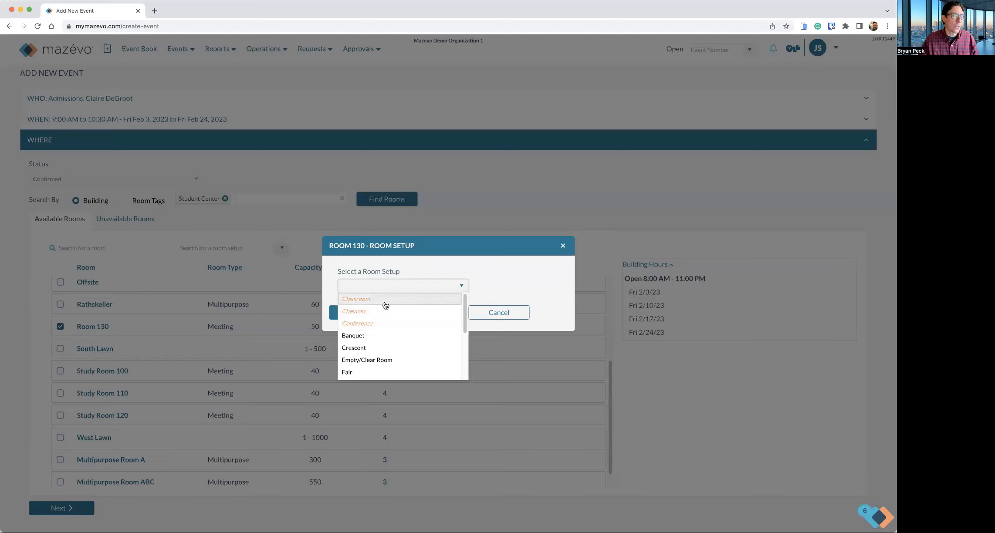
pyautogui.click(369, 303)
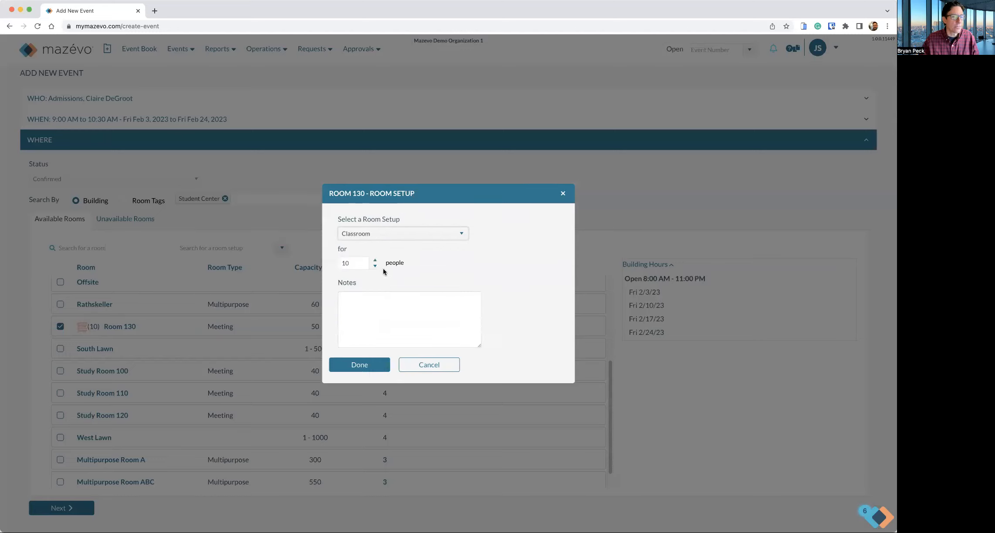
pyautogui.click(376, 302)
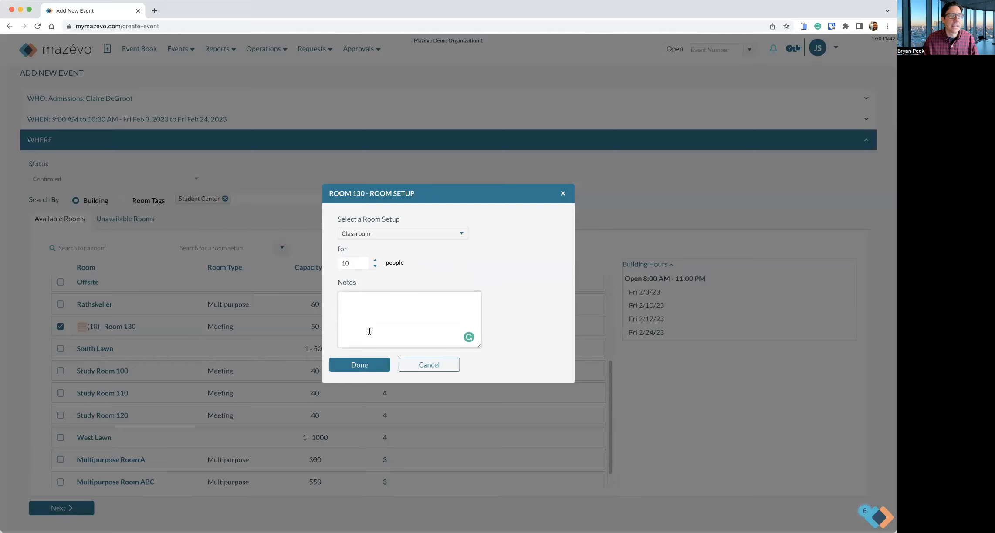
pyautogui.click(358, 366)
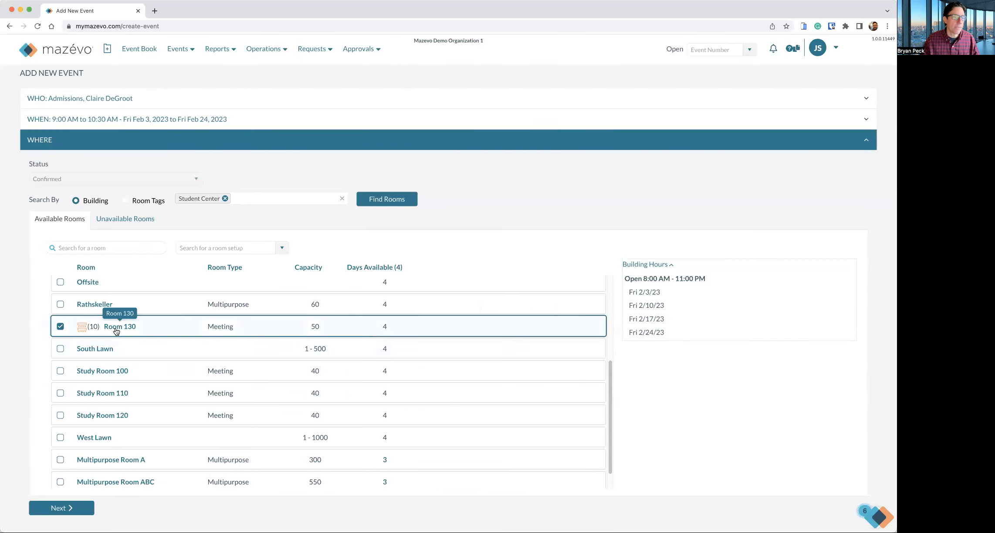
pyautogui.click(77, 514)
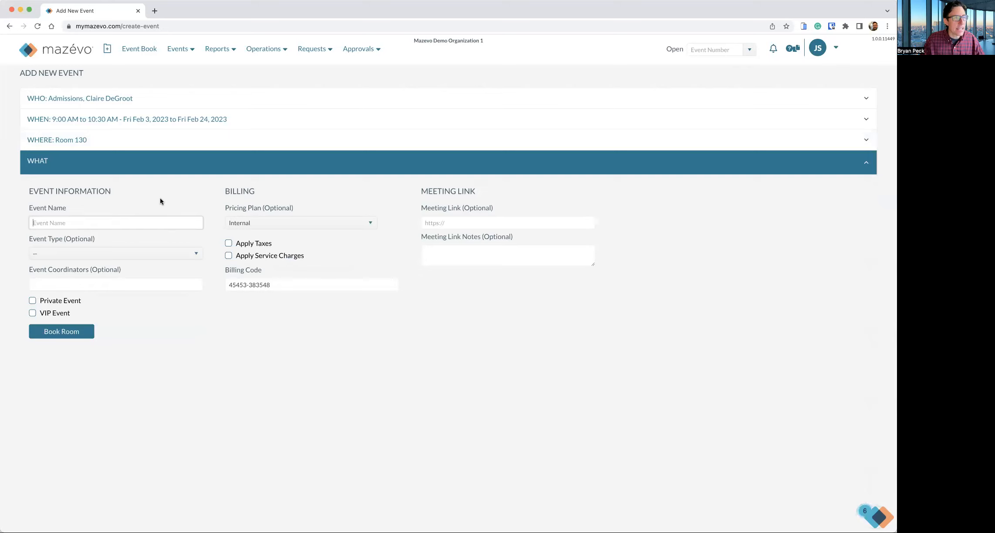
# - Name the event Admissions Meeting with event type Meeting and book the room
pyautogui.write('Admis')
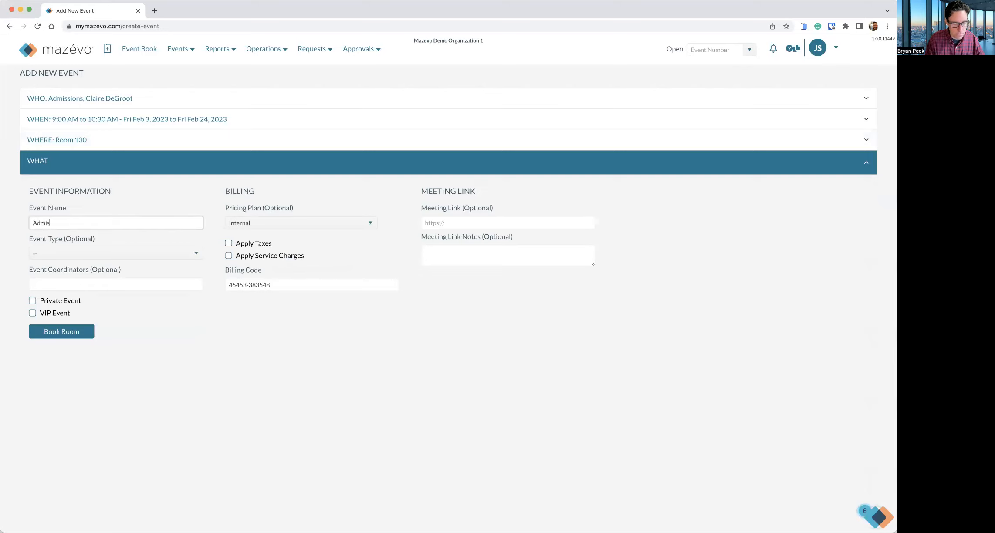
pyautogui.write('sions Mer')
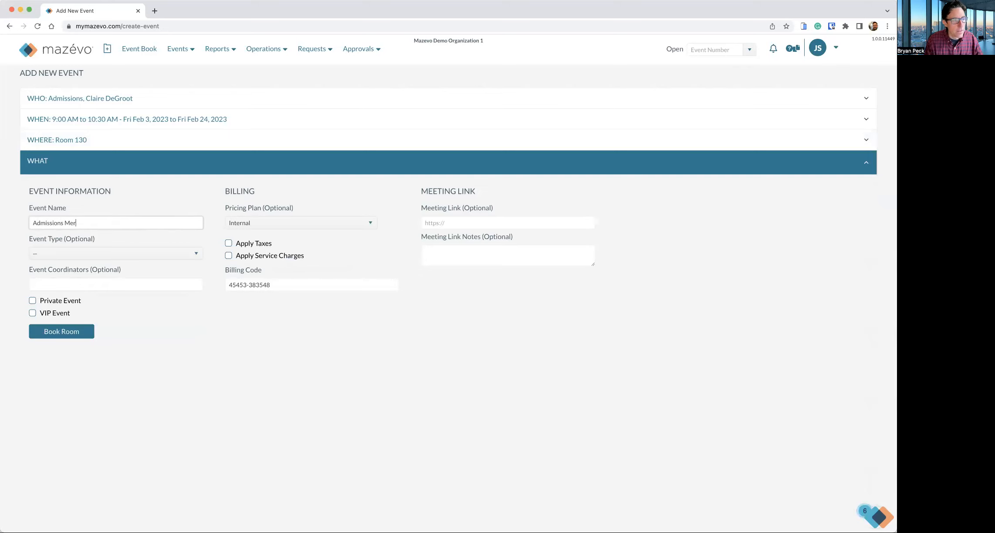
pyautogui.press('BackSpace')
pyautogui.write('eting')
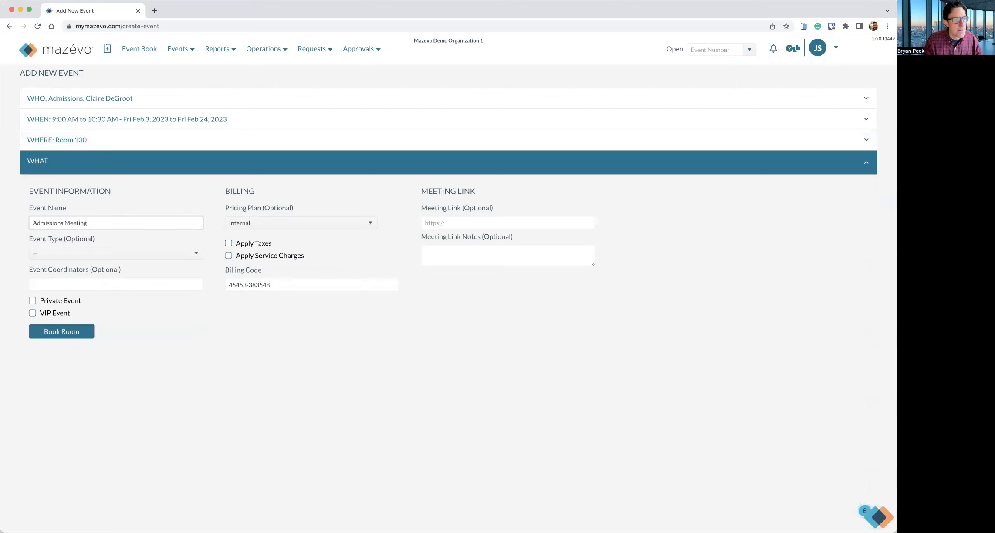
pyautogui.click(95, 254)
pyautogui.scroll(-3, 72, 336)
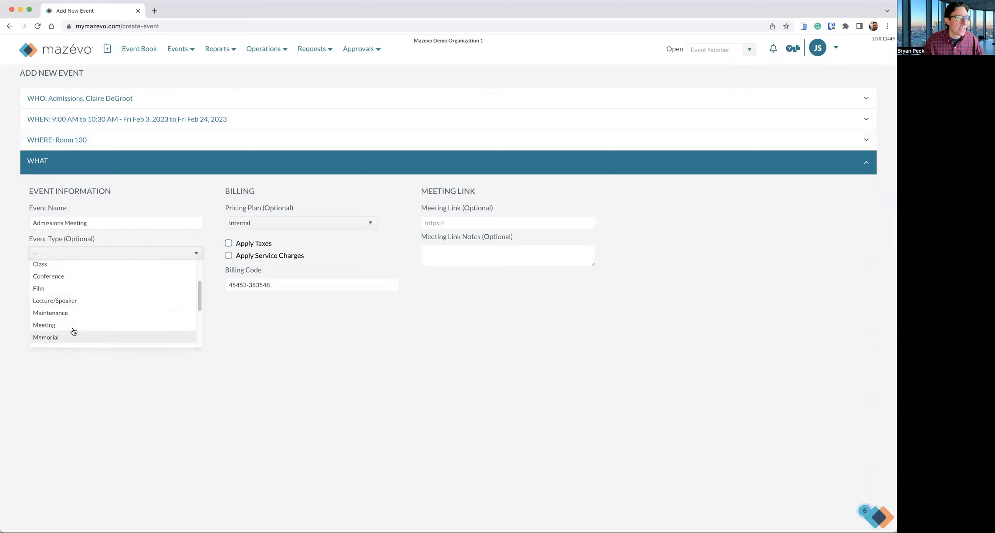
pyautogui.click(71, 325)
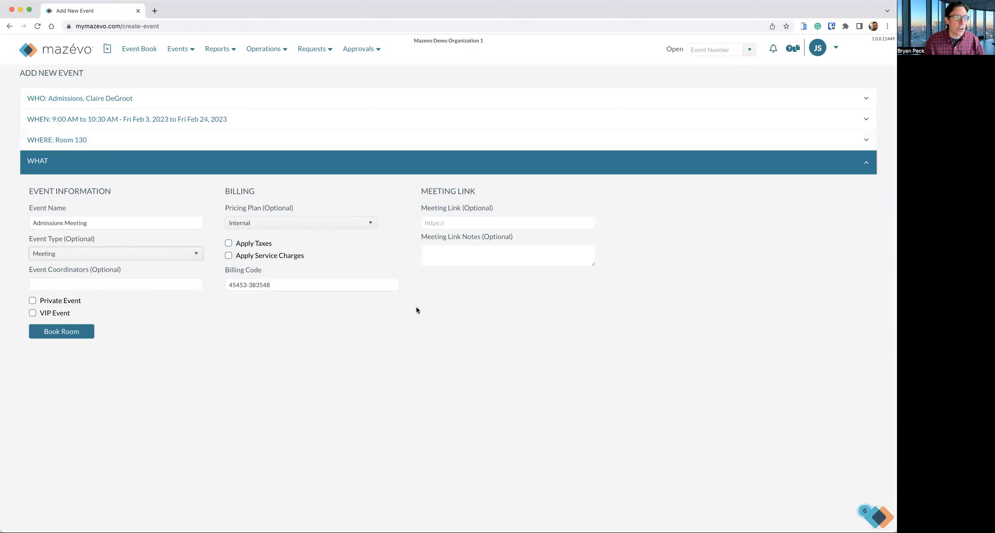
pyautogui.click(64, 332)
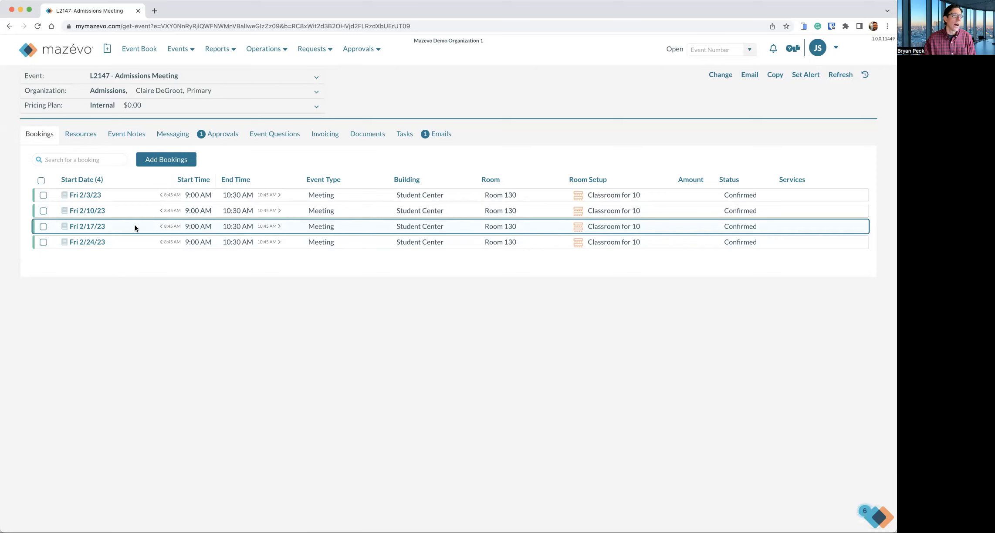
# - Select only the Friday 2/17/23 booking, change its start time to 9:30 AM and save
pyautogui.click(44, 227)
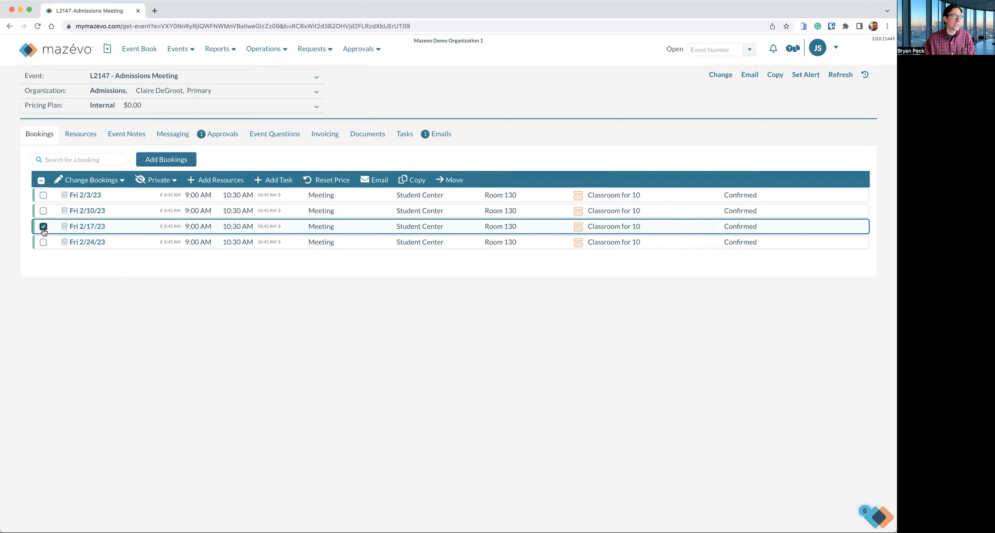
pyautogui.click(43, 227)
pyautogui.click(44, 211)
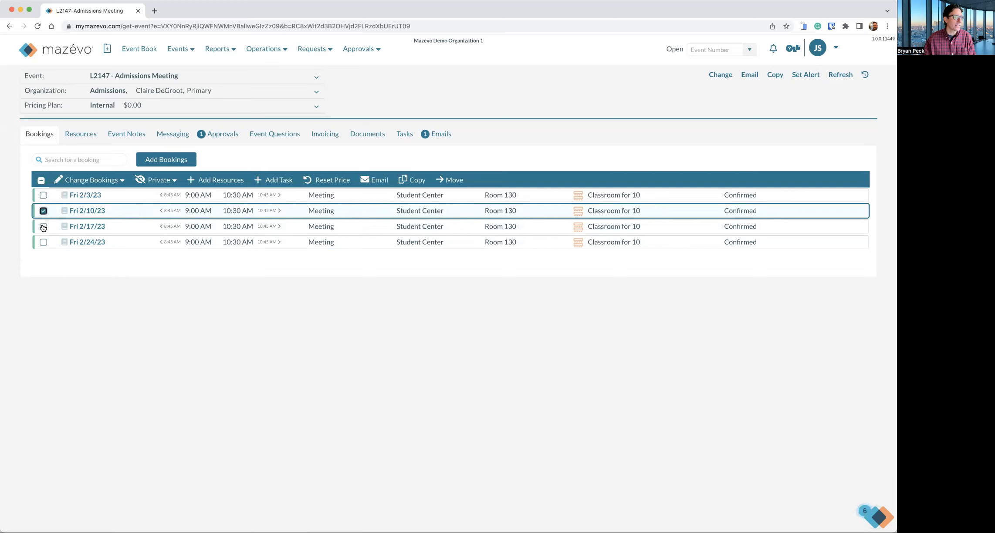
pyautogui.click(43, 227)
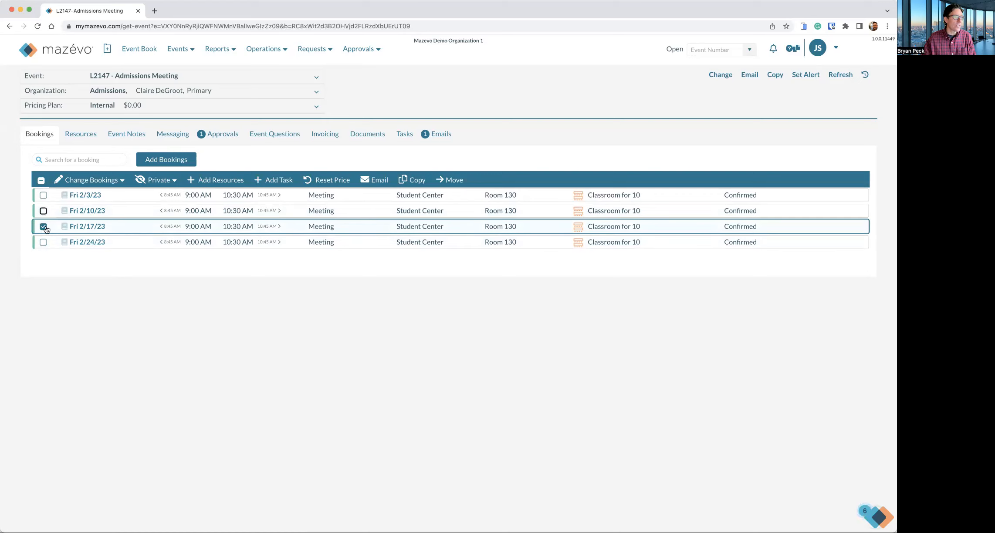
pyautogui.click(96, 181)
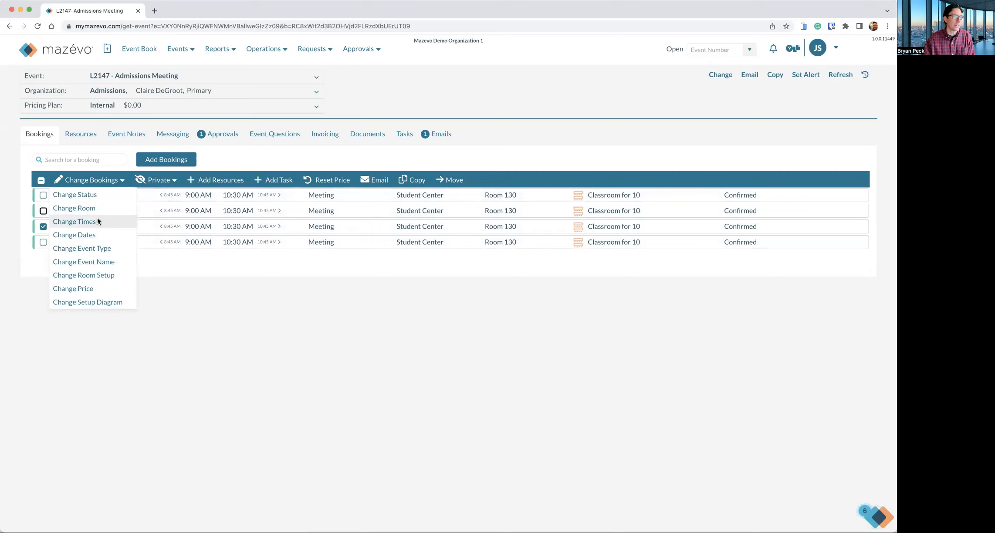
pyautogui.click(74, 222)
pyautogui.moveTo(355, 165); pyautogui.dragTo(349, 165)
pyautogui.write('0930')
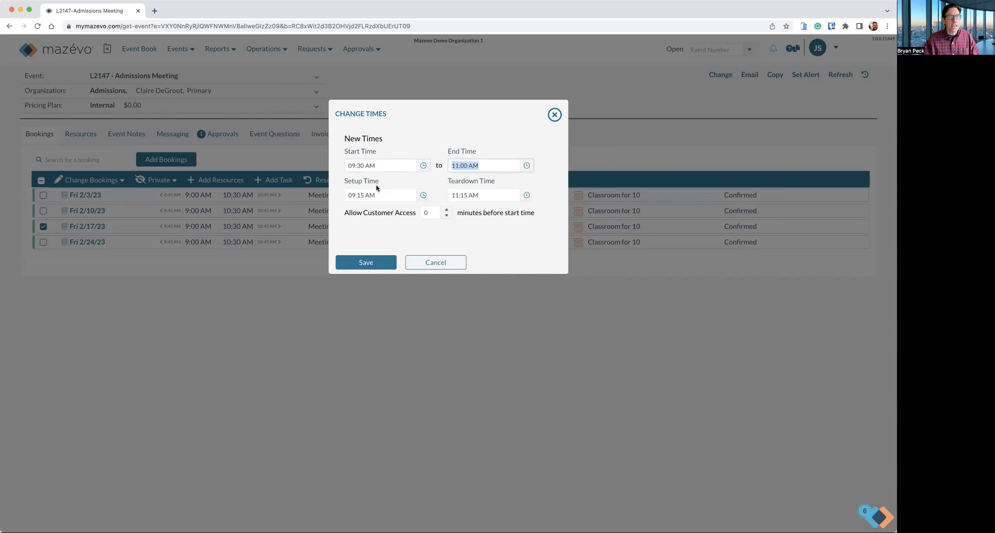
pyautogui.click(370, 263)
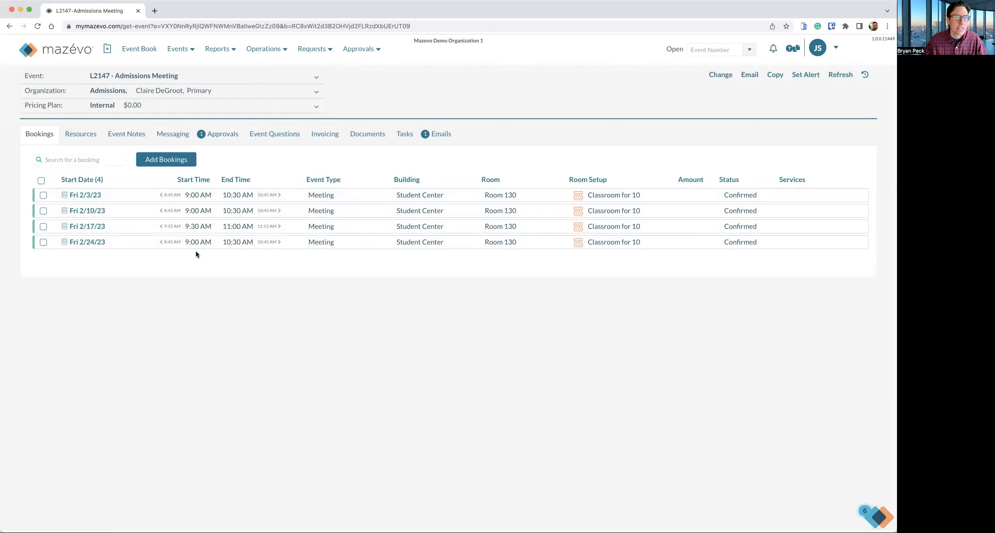
# - Select all the event's bookings and start adding resources to them with Facilities as the service provider
pyautogui.click(41, 181)
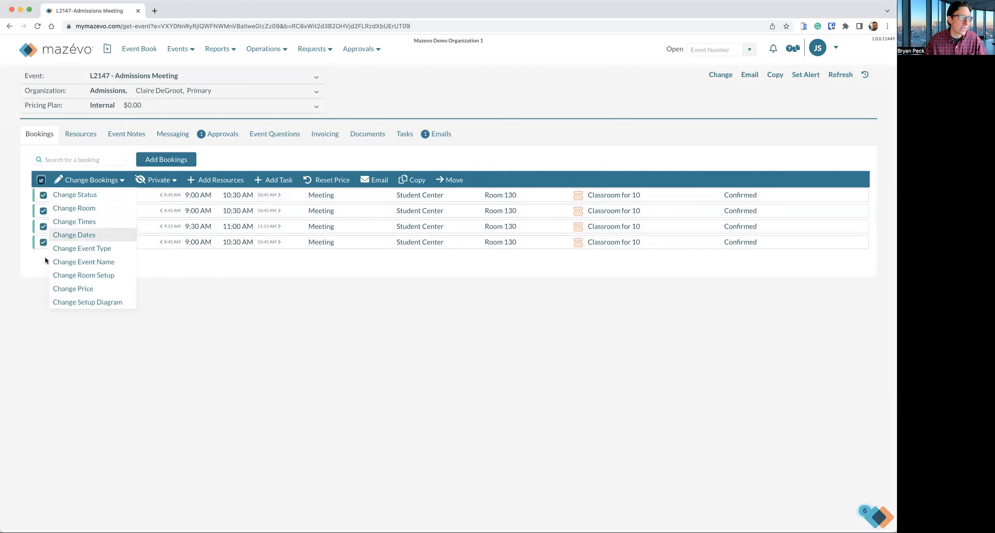
pyautogui.click(222, 180)
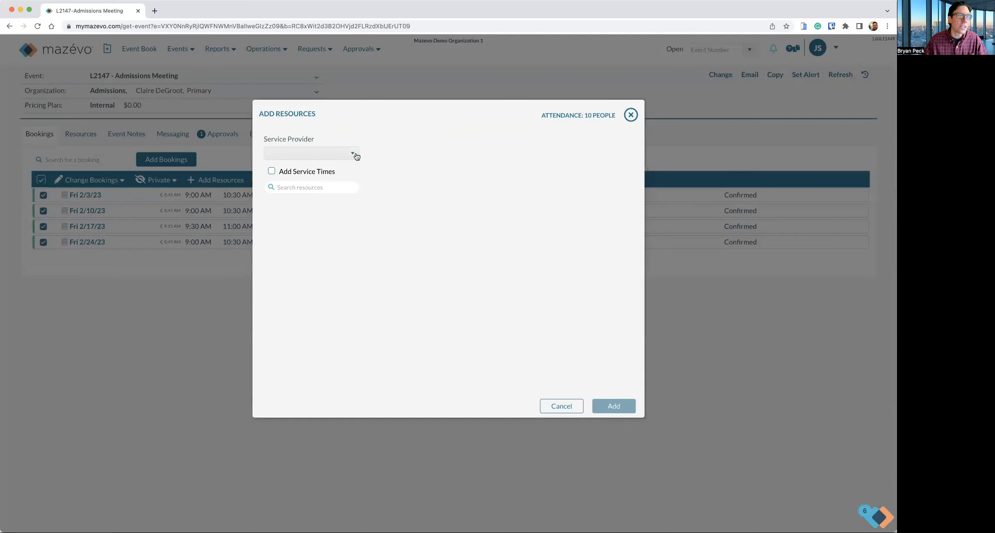
pyautogui.click(356, 156)
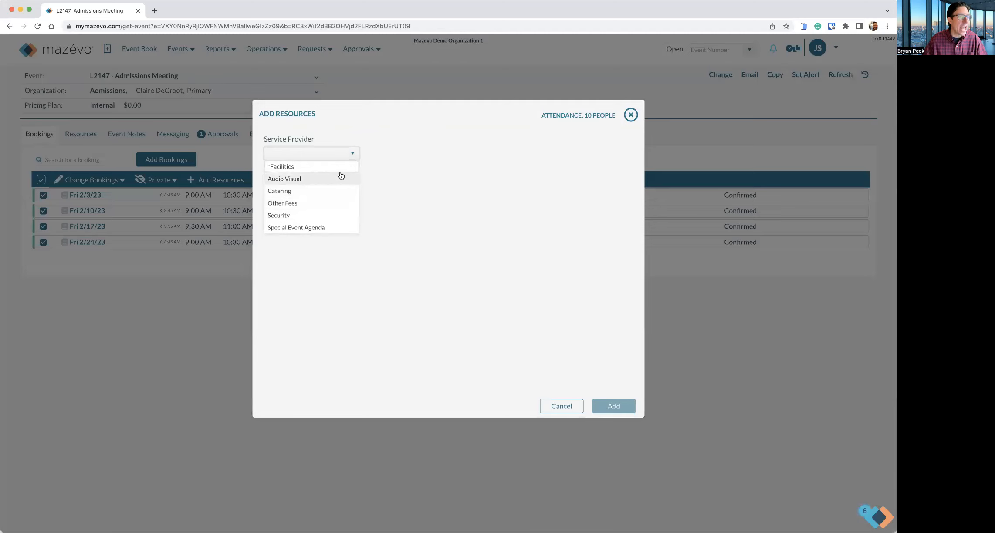
pyautogui.click(287, 167)
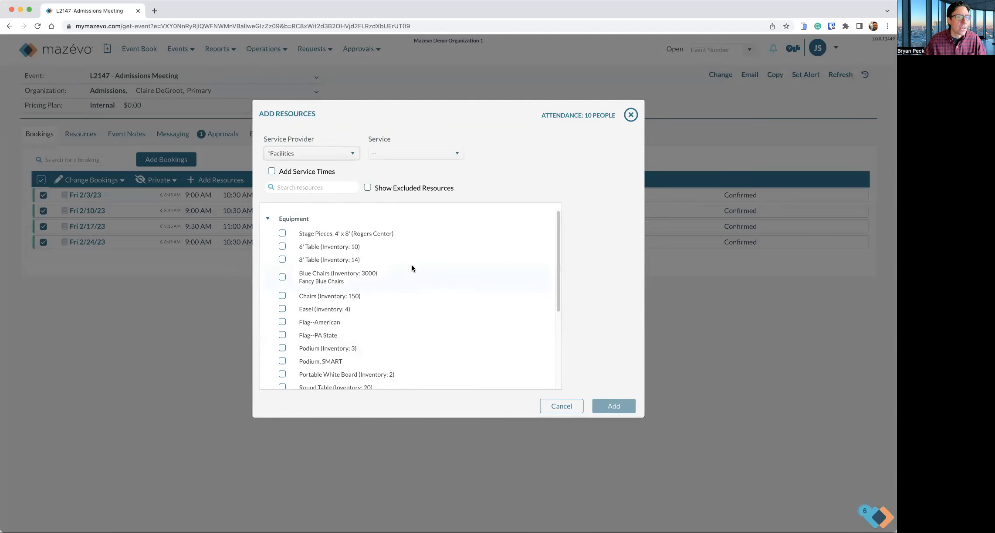
# - Choose the 8' Table resource with a quantity of 2 and the note "Place at the front for handouts"
pyautogui.scroll(-1, 419, 249)
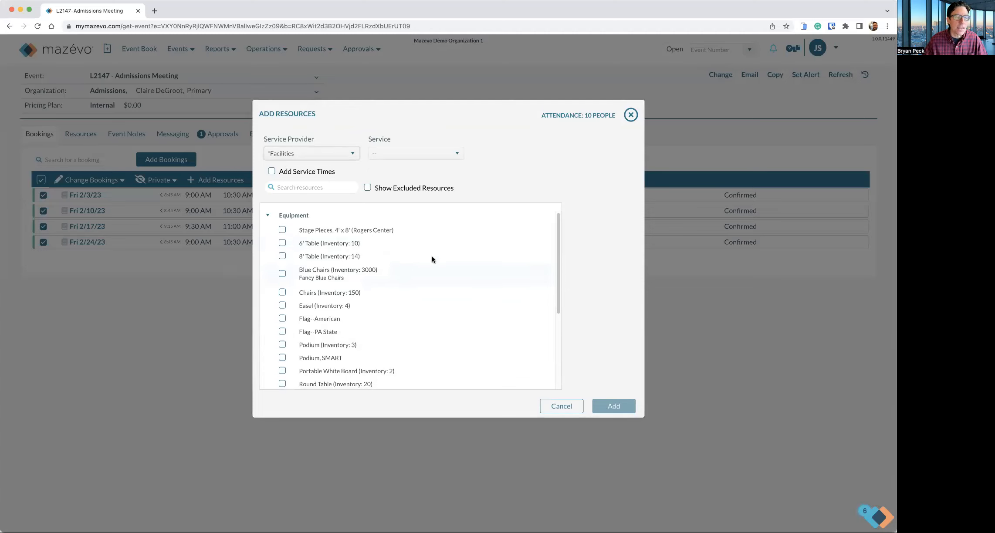
pyautogui.click(282, 257)
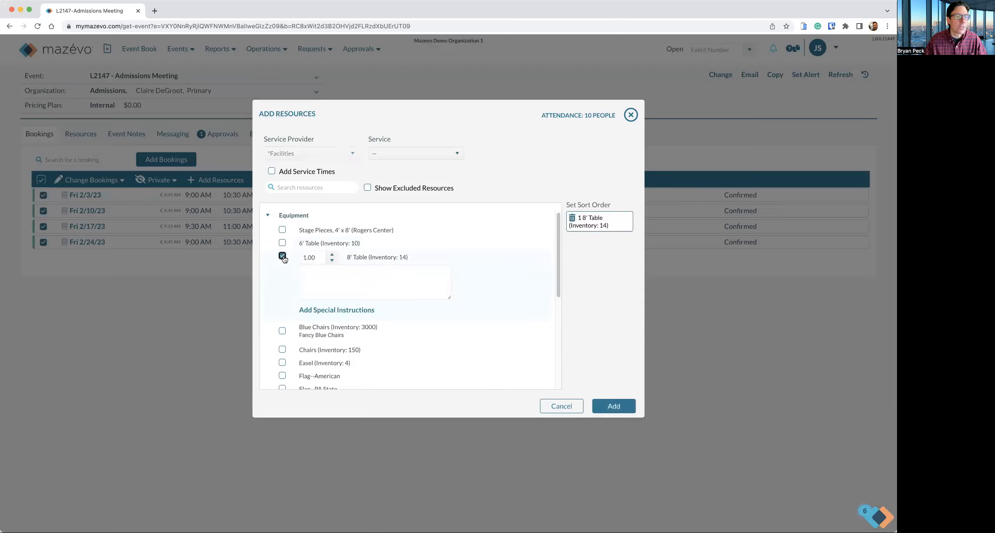
pyautogui.click(332, 272)
pyautogui.write('Place at the')
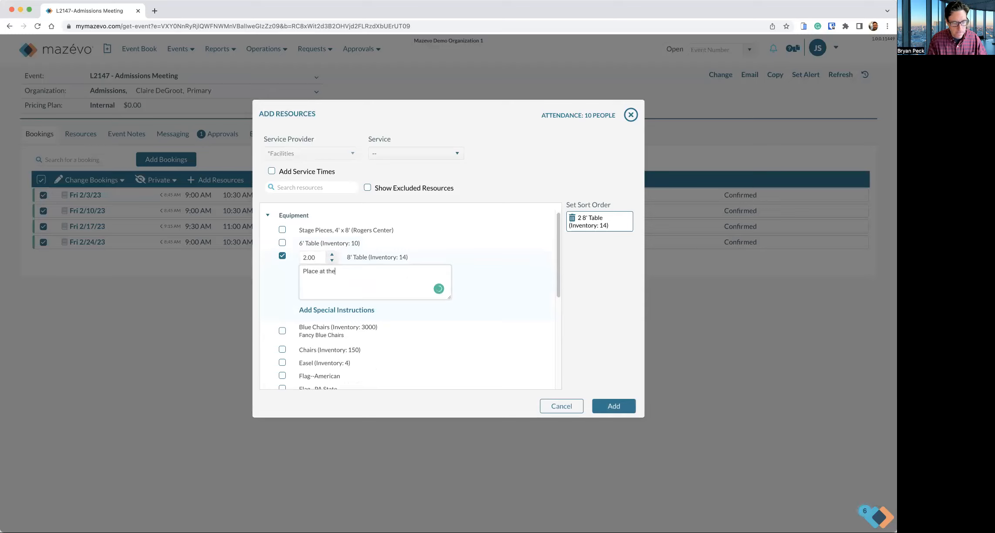
pyautogui.write(' front for handouts')
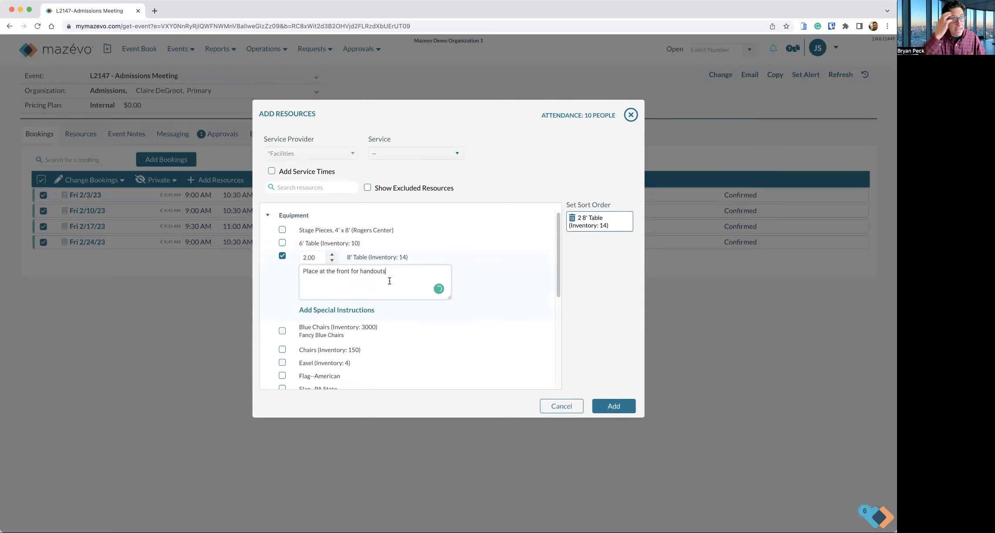
# - Add the chosen table resource to all Admissions Meeting bookings and return to the event's bookings list
pyautogui.click(609, 407)
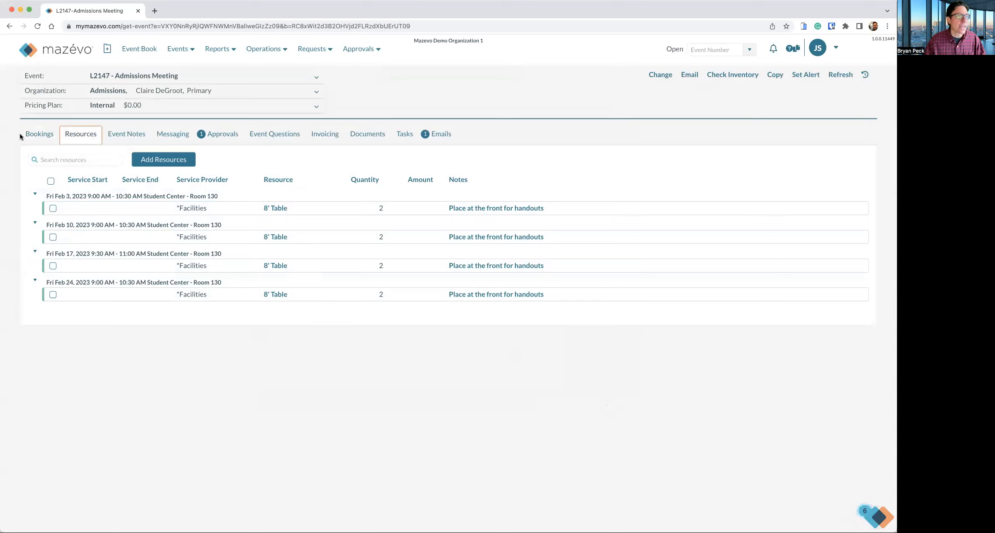
pyautogui.click(42, 138)
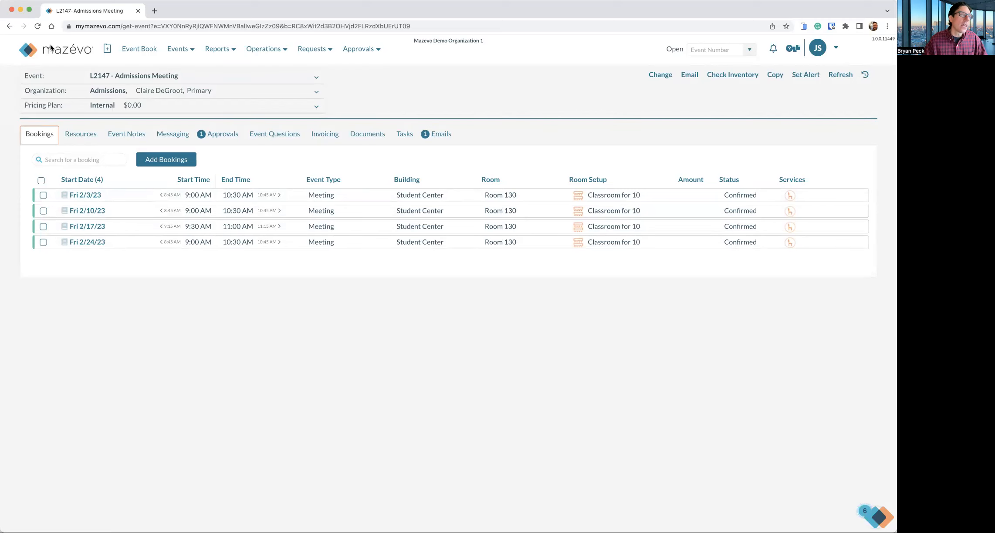
# - Open the Summer Outreach Planning request waiting for review in Day At A Glance
pyautogui.click(78, 54)
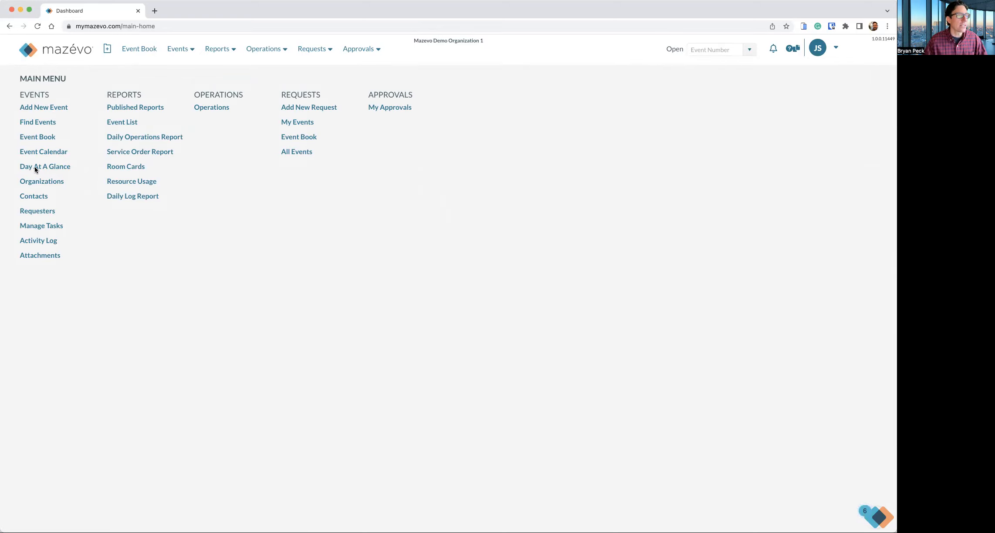
pyautogui.click(36, 170)
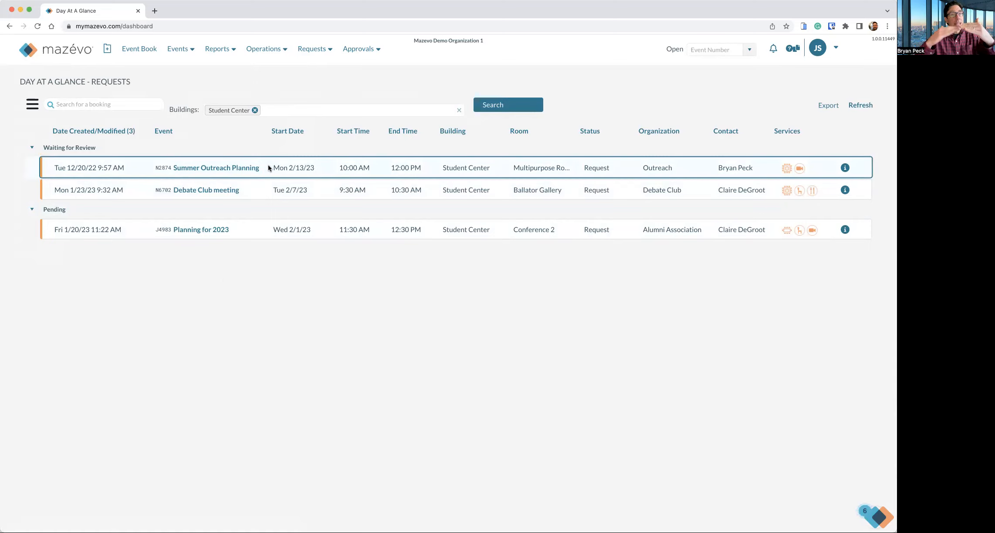
pyautogui.click(206, 170)
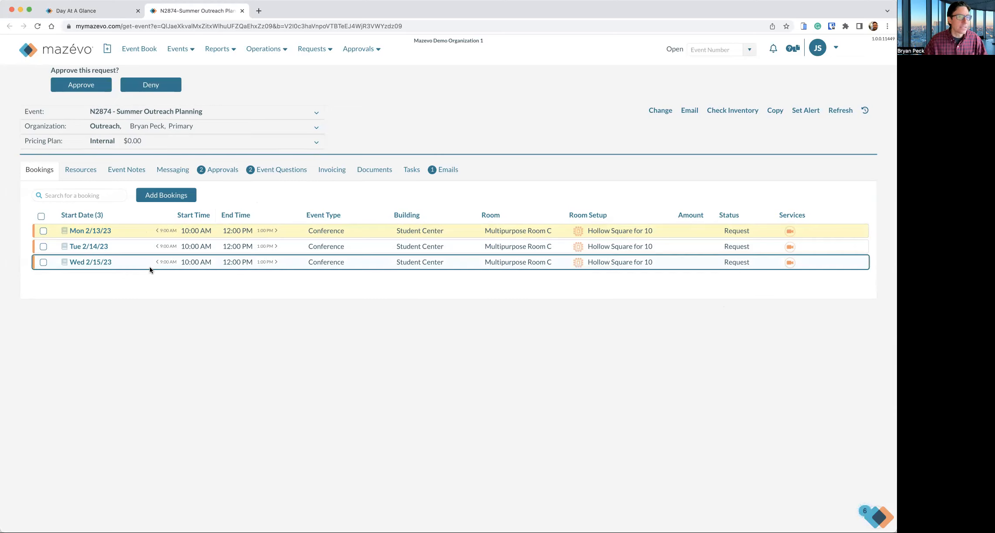
# - Review the request's resources and event question answers, and return to its bookings
pyautogui.click(84, 174)
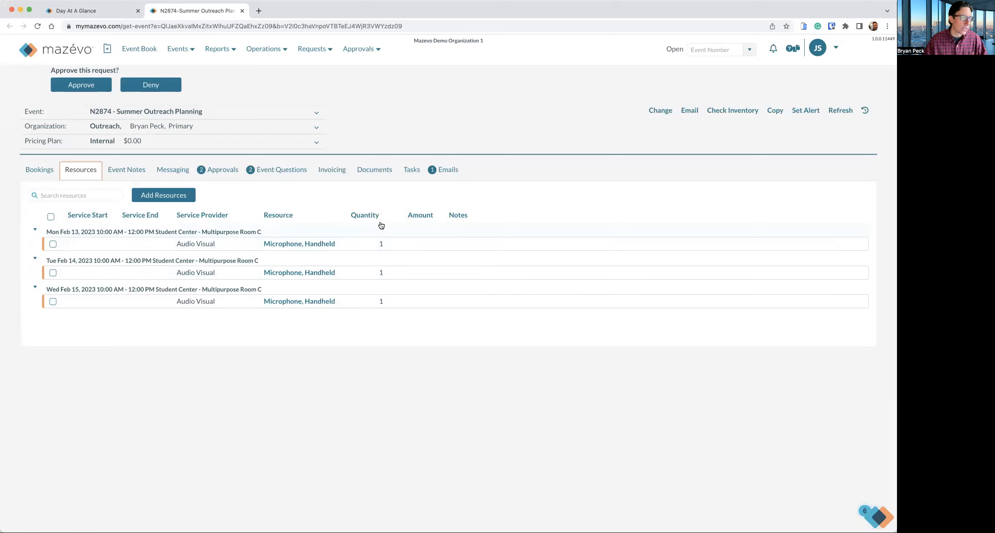
pyautogui.click(40, 175)
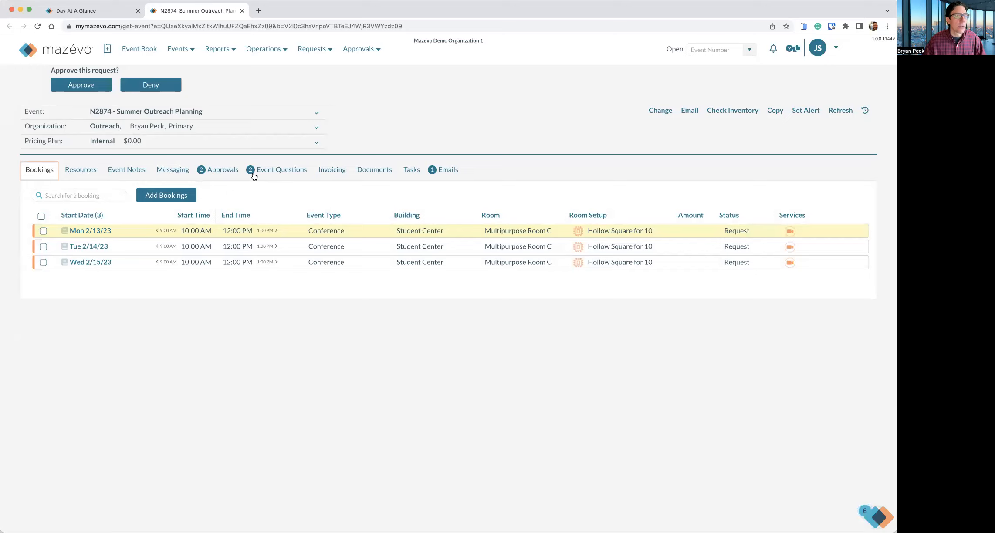
pyautogui.click(281, 173)
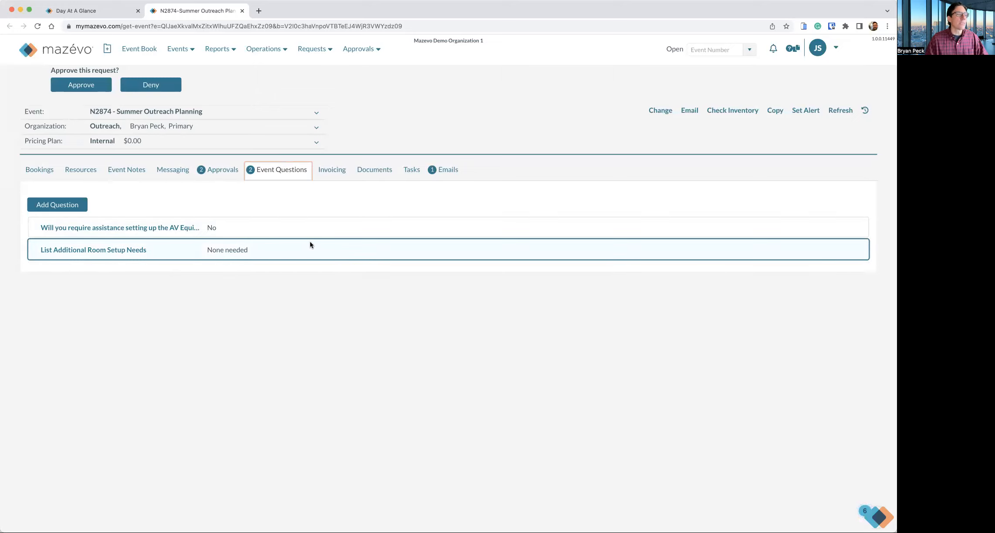
pyautogui.click(39, 174)
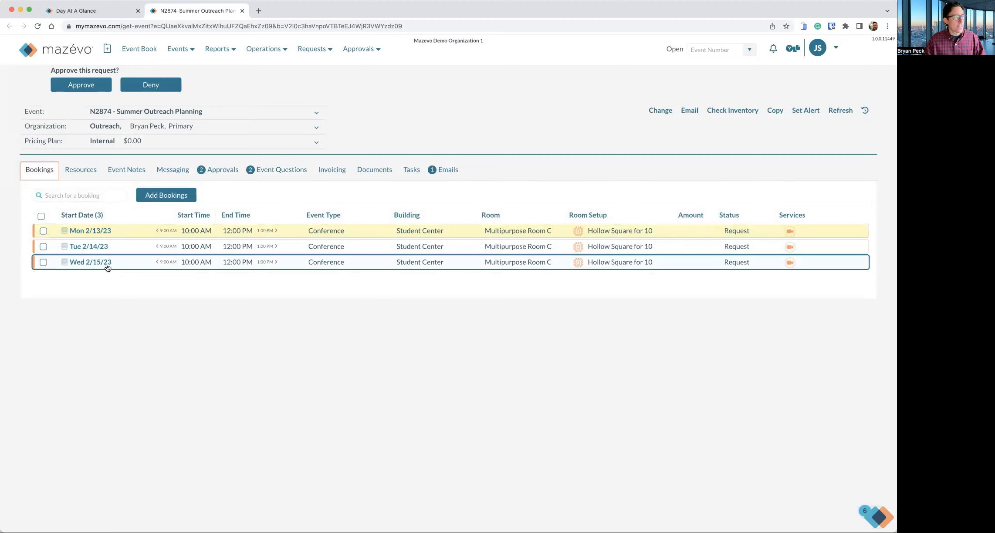
# - Check the Mon 2/13/23 booking in the Event Book, close that view and leave the booking unselected
pyautogui.click(65, 232)
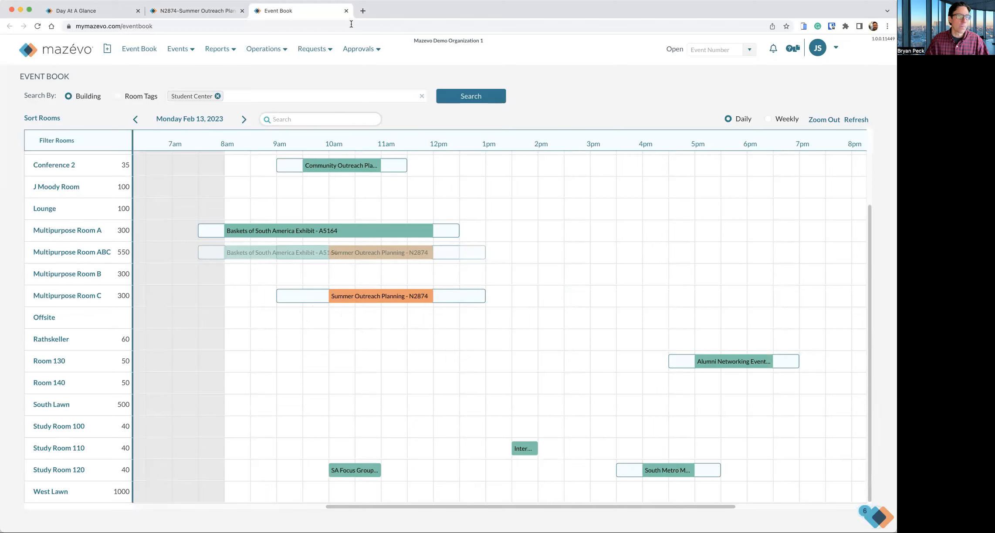
pyautogui.click(347, 12)
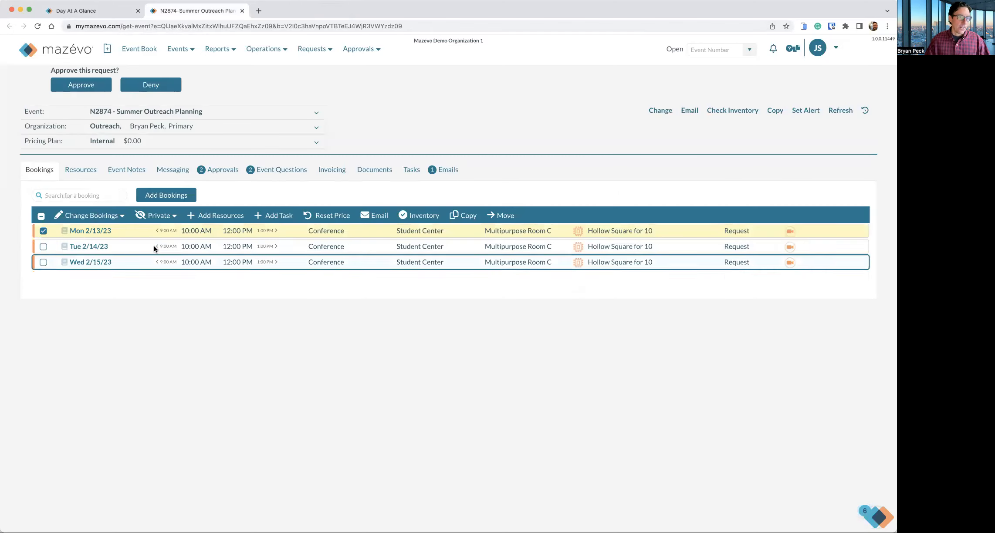
pyautogui.click(90, 215)
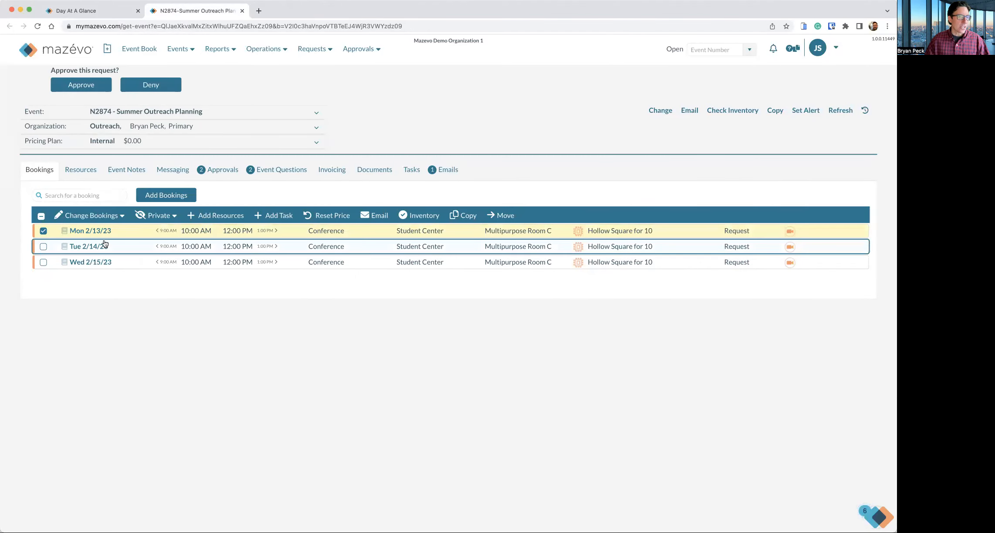
pyautogui.click(43, 232)
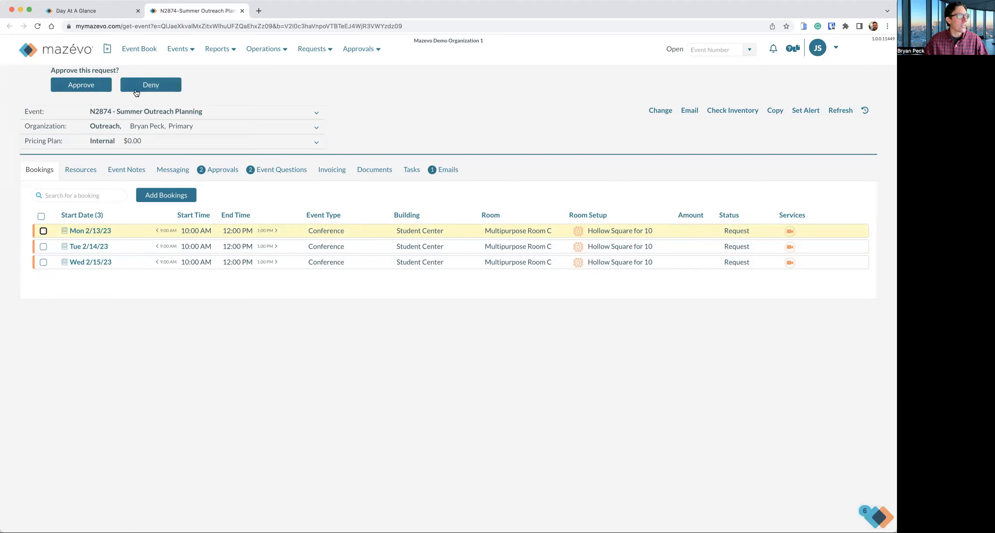
# - Approve the Summer Outreach Planning request with the new status Confirmed and save
pyautogui.click(83, 87)
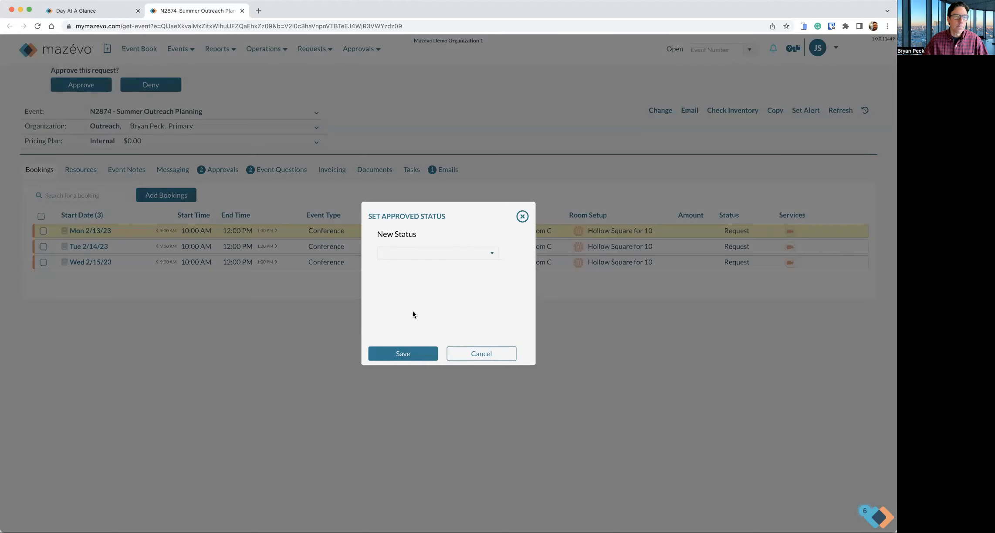
pyautogui.click(403, 257)
pyautogui.click(404, 267)
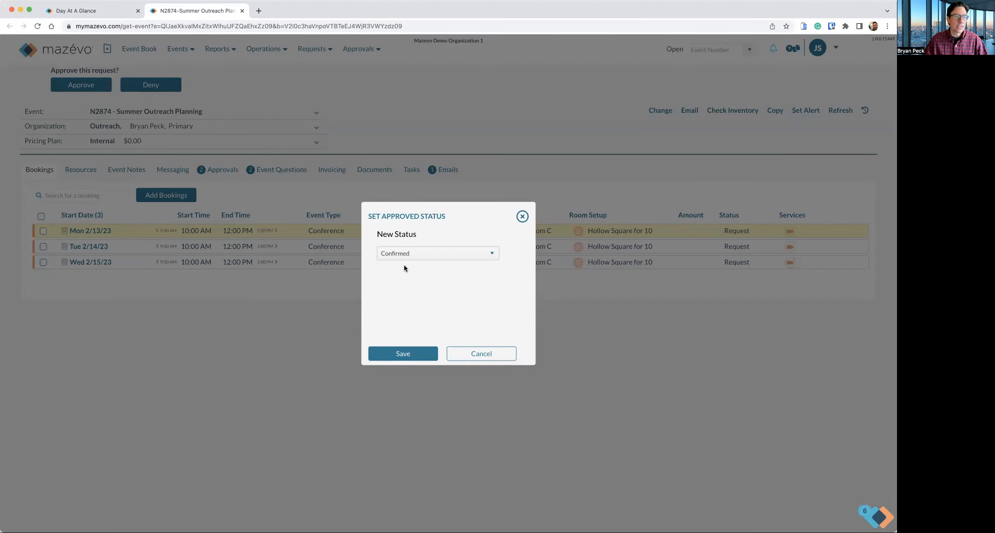
pyautogui.click(412, 355)
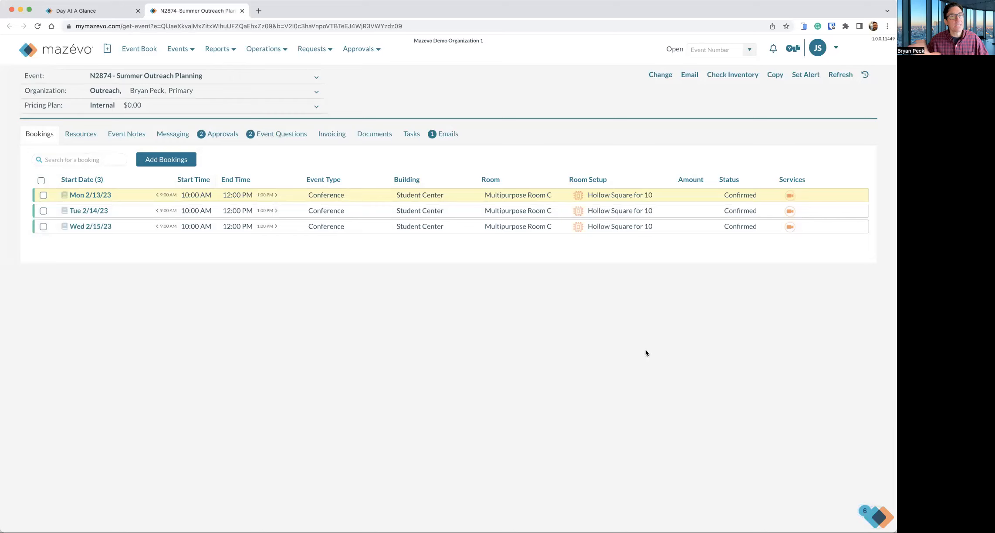
# - Open the email confirmation for the Summer Outreach Planning event and look through its booking details
pyautogui.click(690, 77)
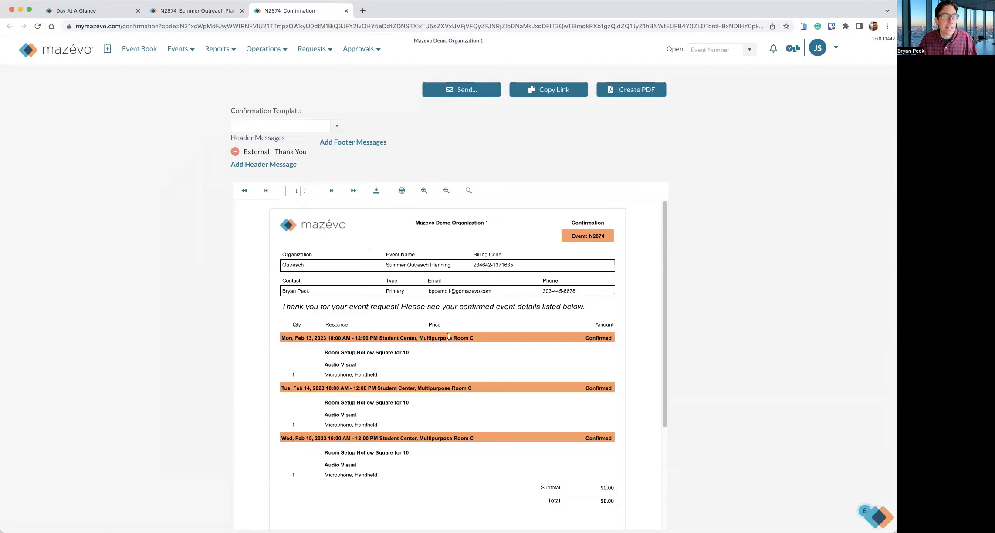
pyautogui.scroll(-3, 487, 351)
pyautogui.scroll(3, 487, 351)
pyautogui.scroll(1, 487, 351)
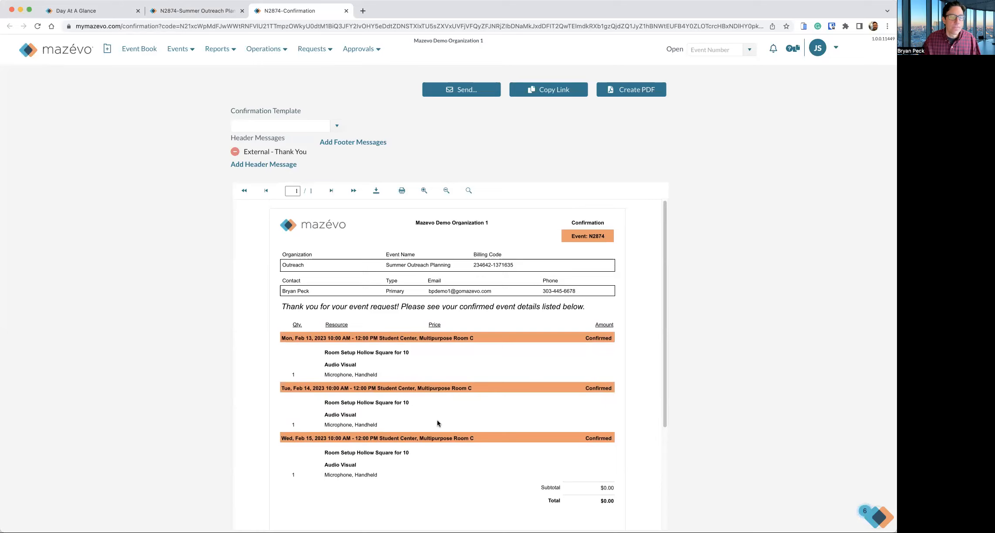
pyautogui.scroll(-2, 438, 423)
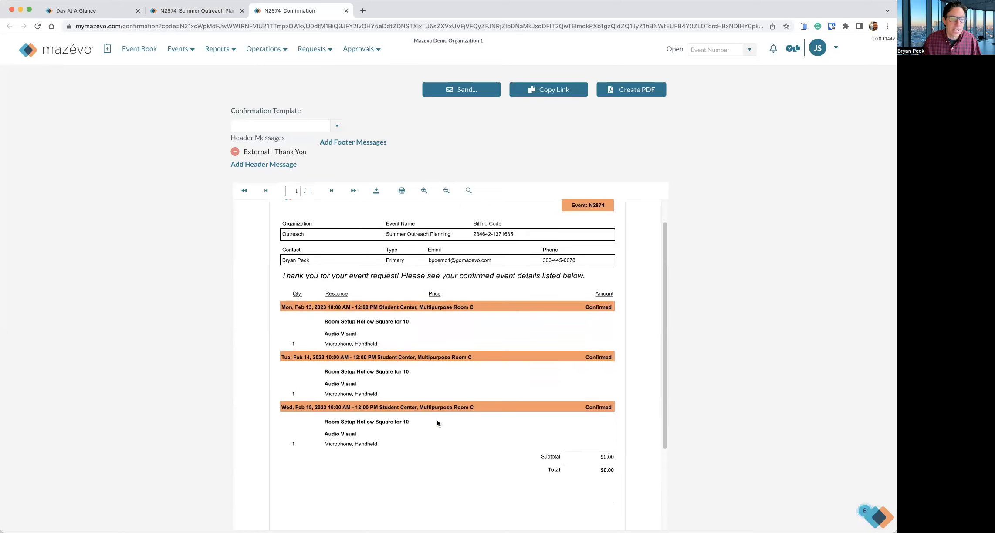
pyautogui.scroll(2, 438, 423)
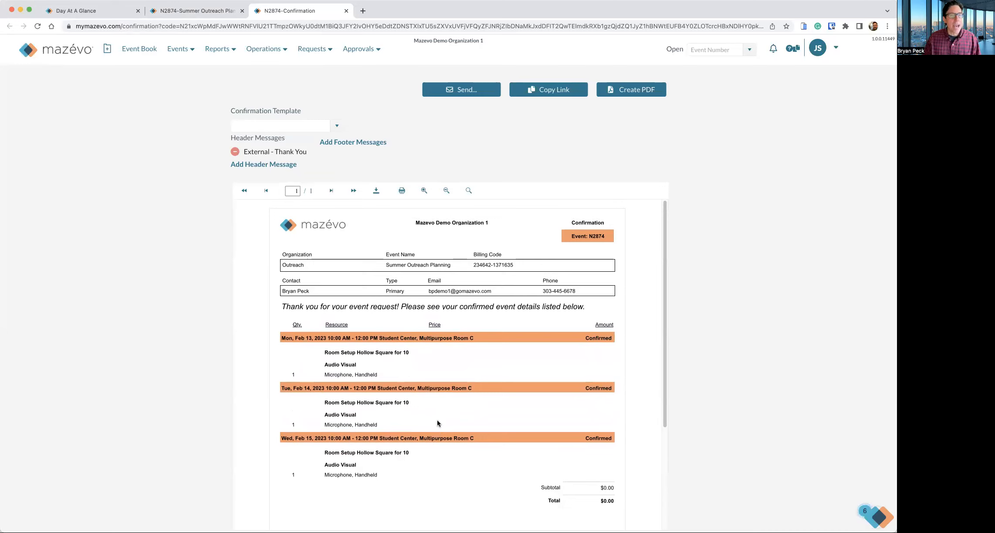
# - Start sending the confirmation by email with the message "Thank you. Let me know if you have any questions."
pyautogui.click(467, 91)
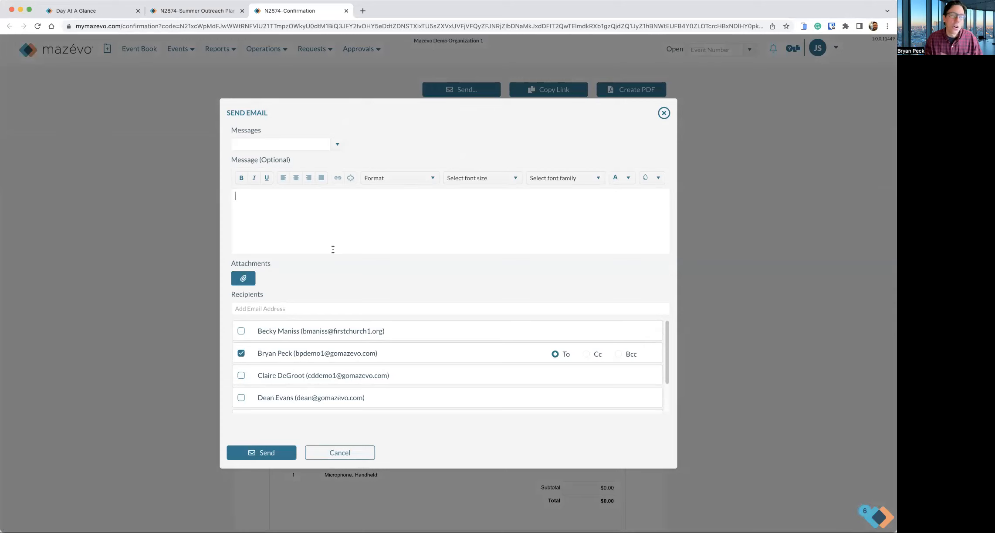
pyautogui.write('Th')
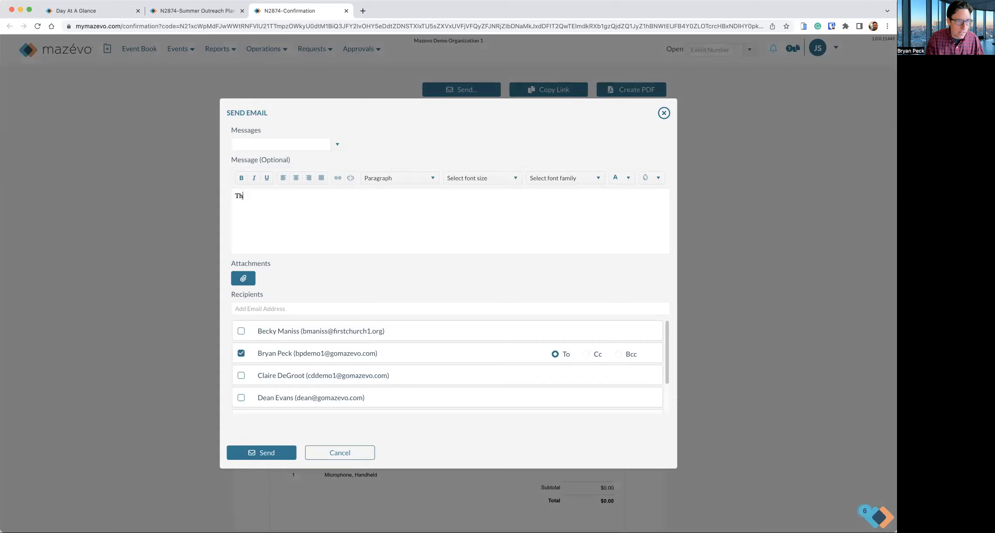
pyautogui.write('ank you')
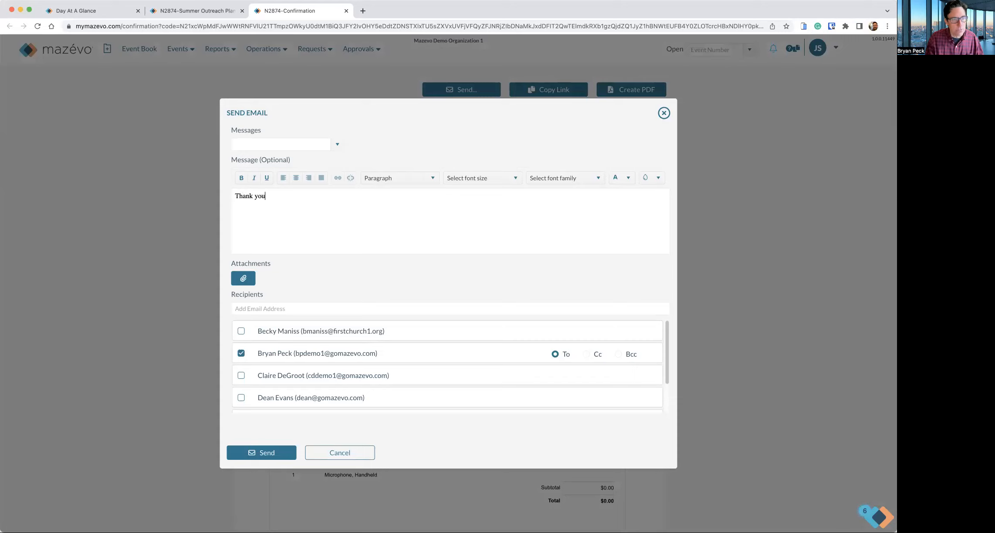
pyautogui.write('. Let me')
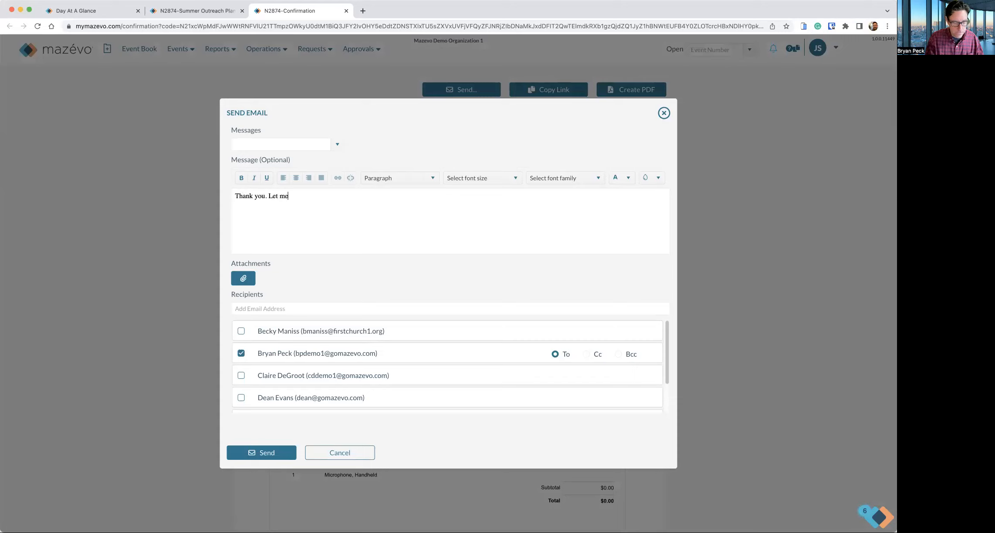
pyautogui.write(' know if you have any questions.')
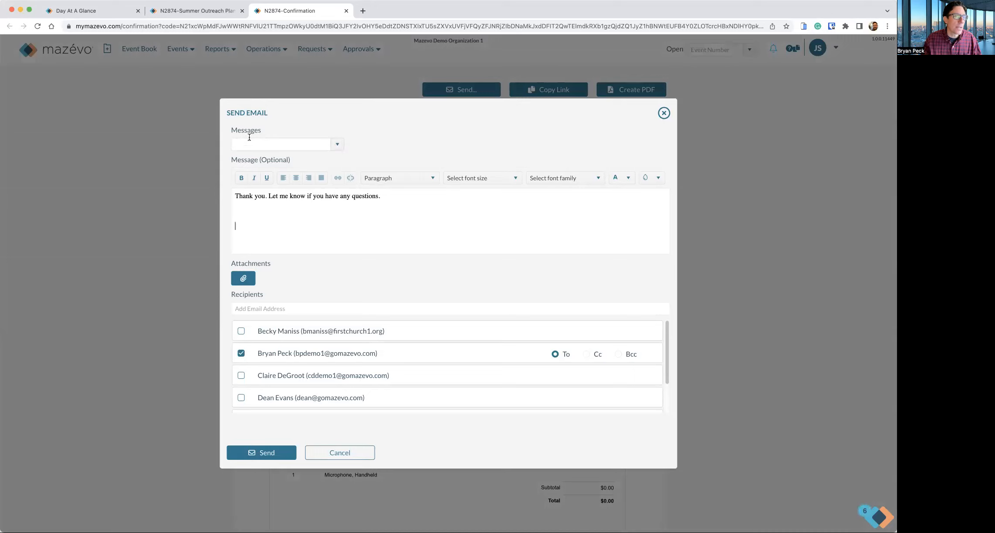
# - Insert the predefined Confirmation Message below the custom text and read through the complete email message
pyautogui.click(337, 145)
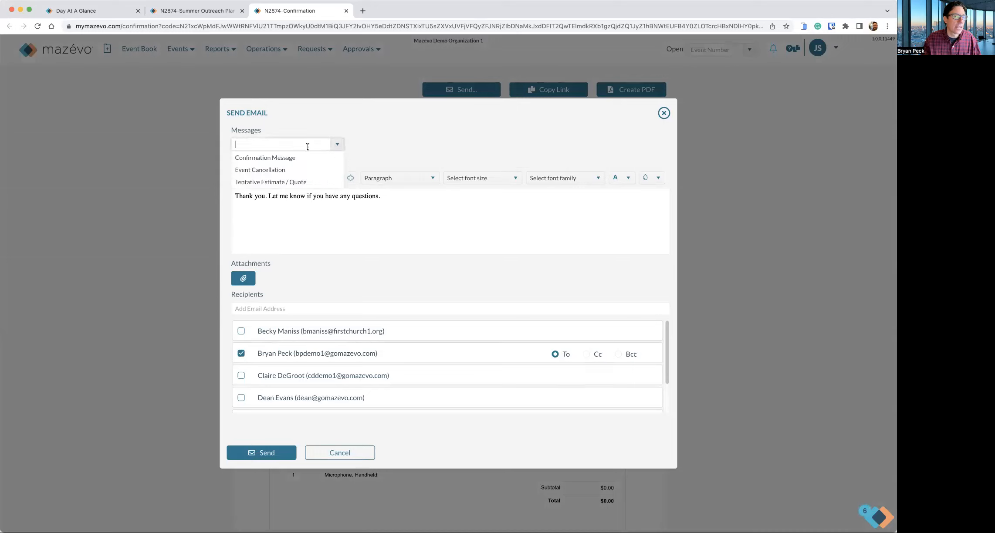
pyautogui.click(263, 161)
pyautogui.scroll(-2, 340, 217)
pyautogui.scroll(-2, 341, 218)
pyautogui.scroll(3, 340, 218)
pyautogui.scroll(-2, 341, 218)
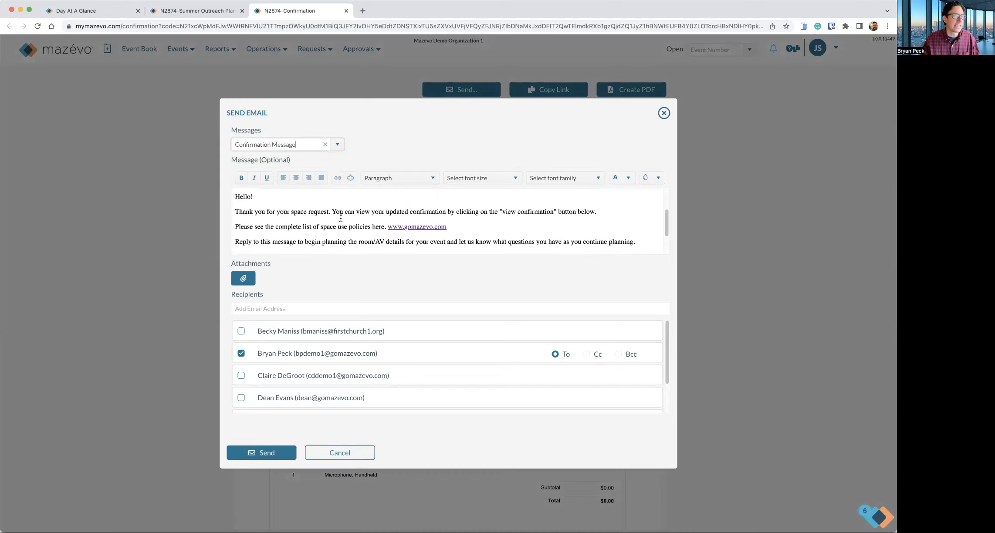
pyautogui.scroll(3, 341, 218)
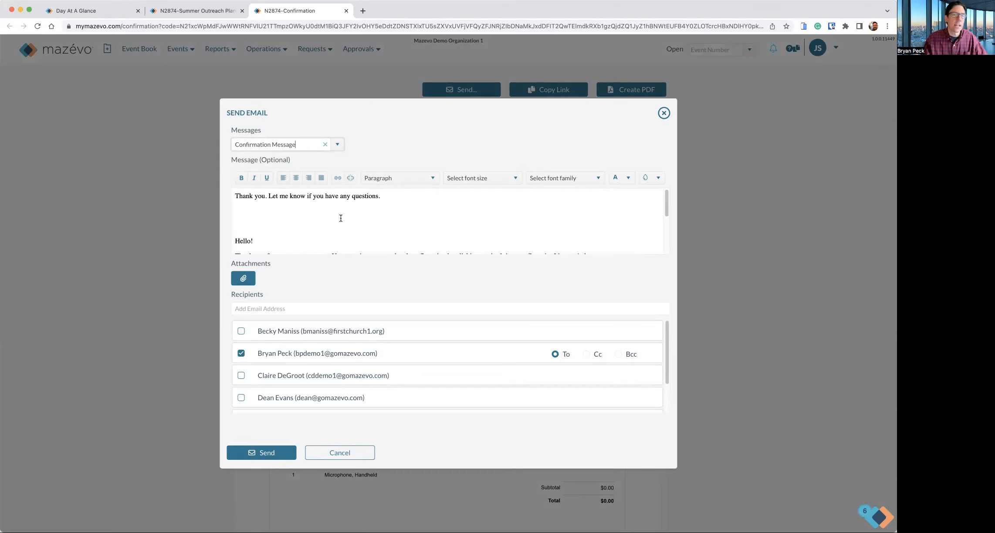
pyautogui.scroll(-4, 340, 217)
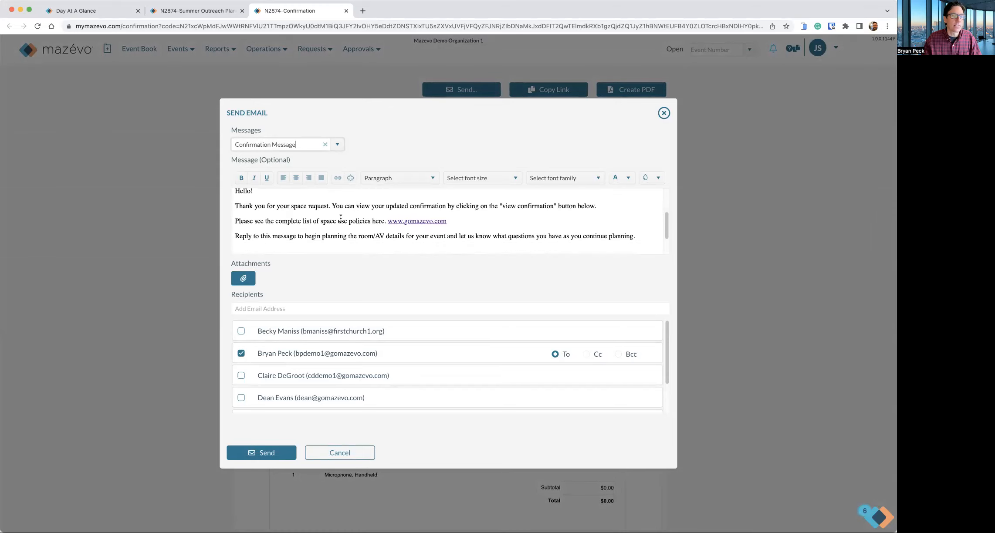
pyautogui.scroll(-2, 340, 218)
pyautogui.scroll(5, 341, 218)
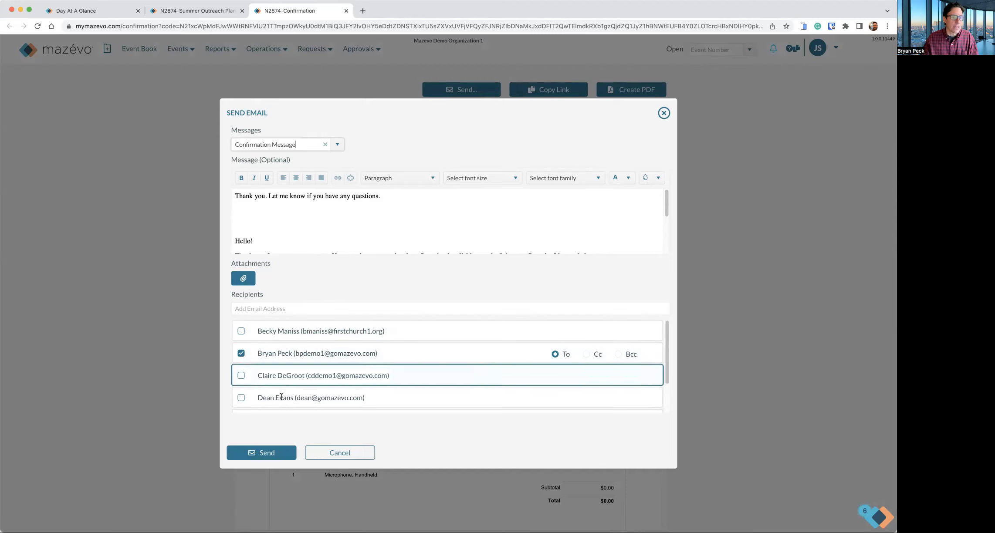
# - Send the confirmation email to the selected contact, dismiss the alert and close the confirmation page
pyautogui.click(274, 454)
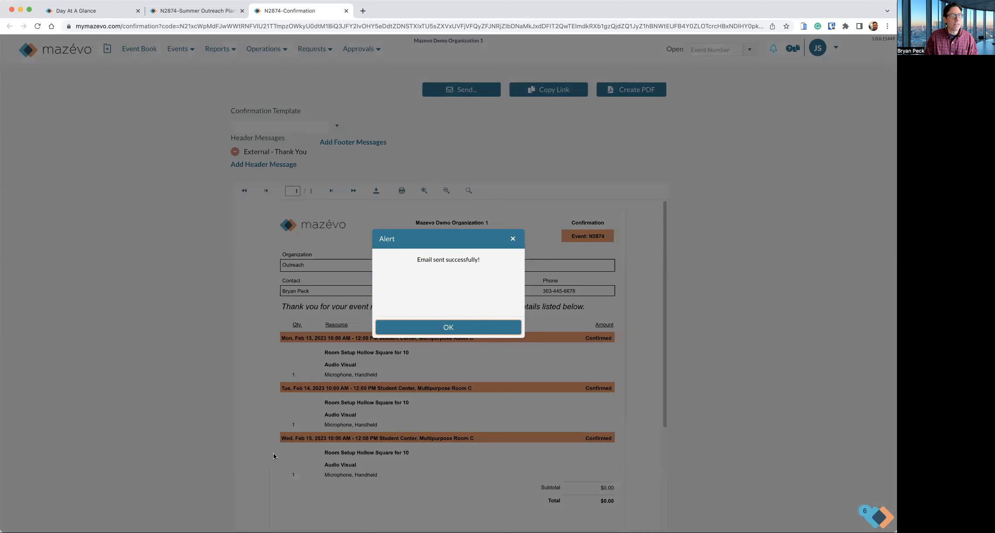
pyautogui.click(472, 327)
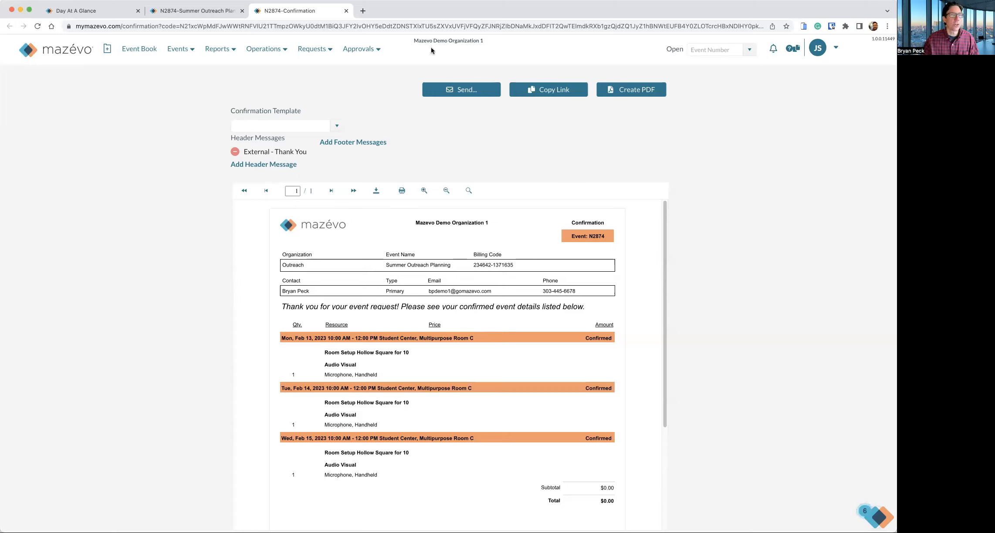
pyautogui.click(346, 11)
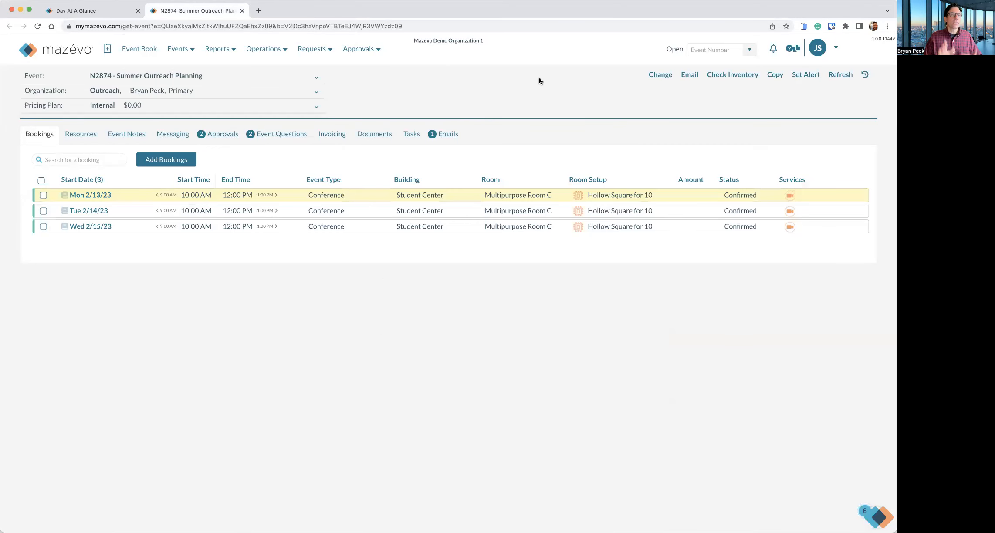